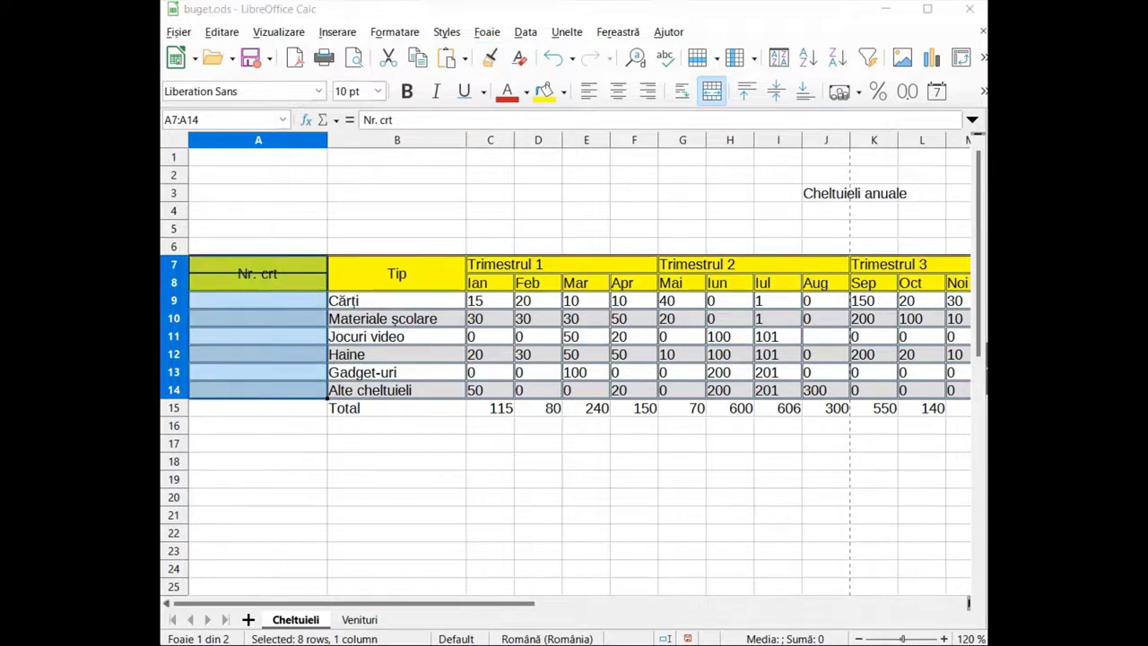
- Number the expense rows 1 to 6 in A9:A14 by entering 1 and 2 and extending the series down
click(259, 304)
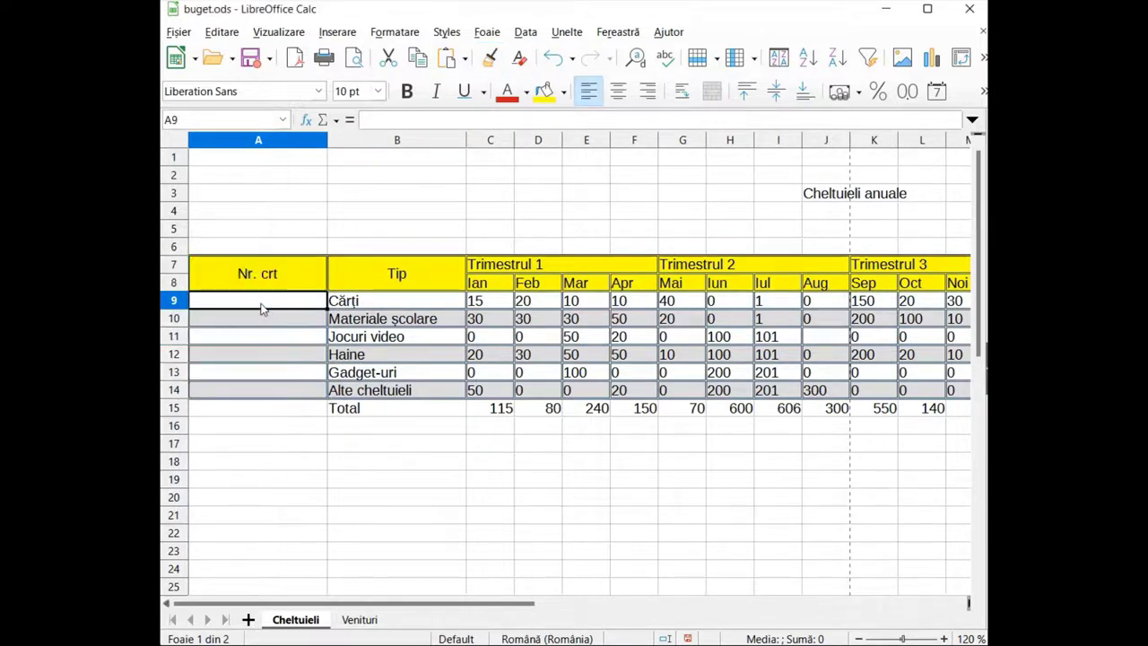
text(1)
key(Return)
text(2)
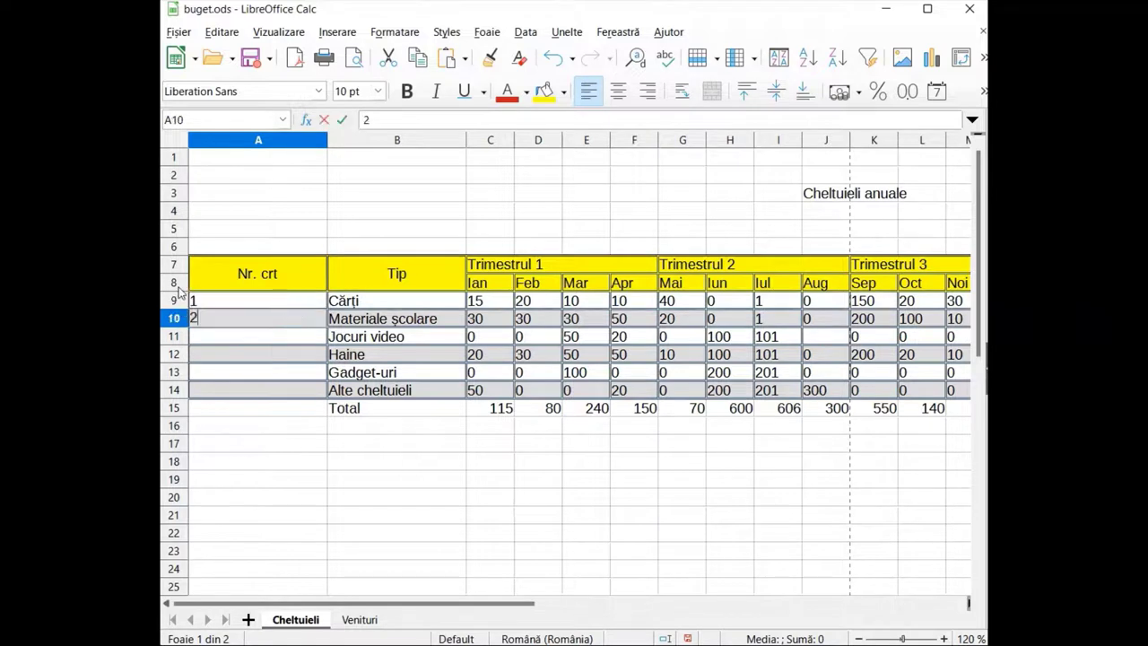
click(251, 302)
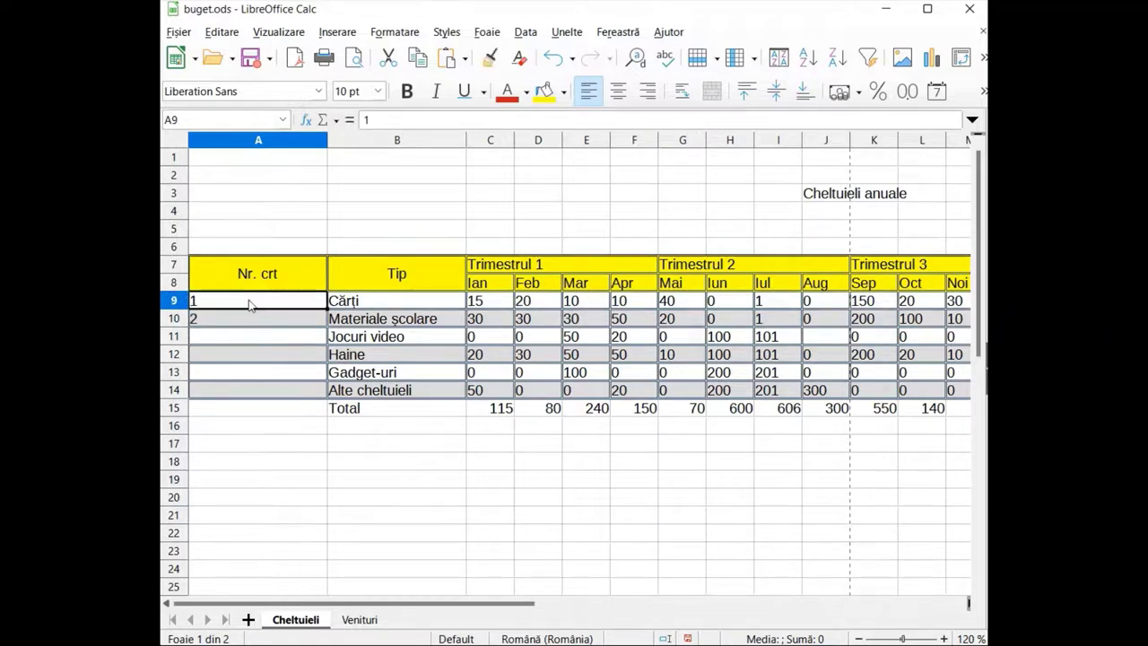
drag(251, 303, 251, 317)
drag(325, 326, 323, 392)
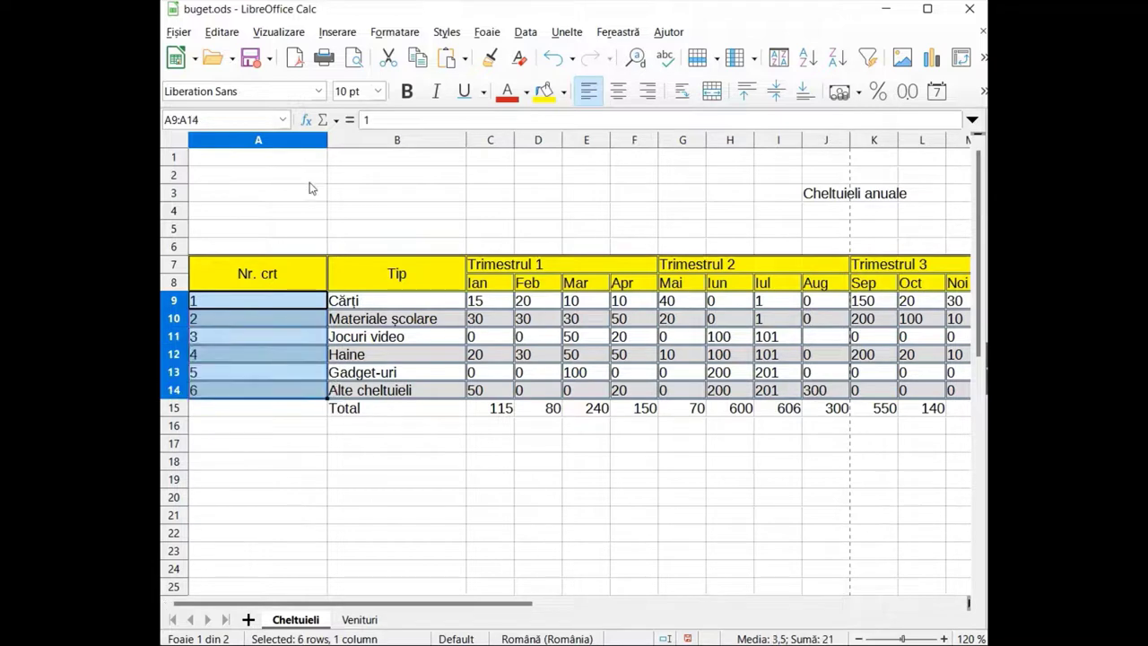
- Narrow column A so it is just wide enough for the "Nr. crt" header
double_click(327, 139)
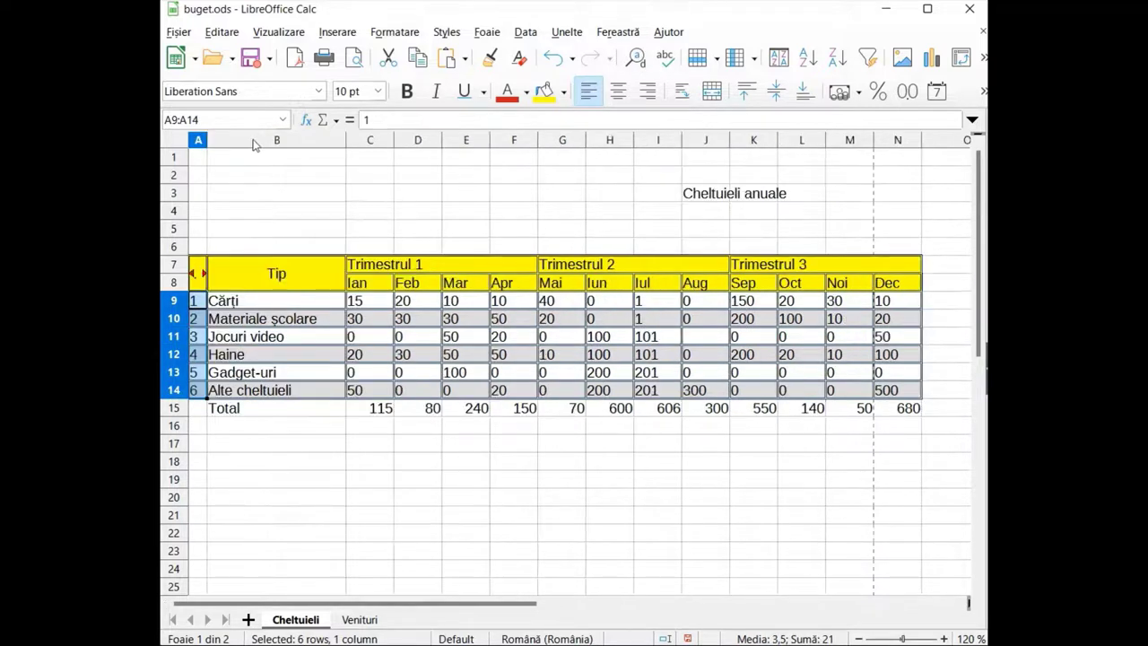
drag(208, 141, 244, 139)
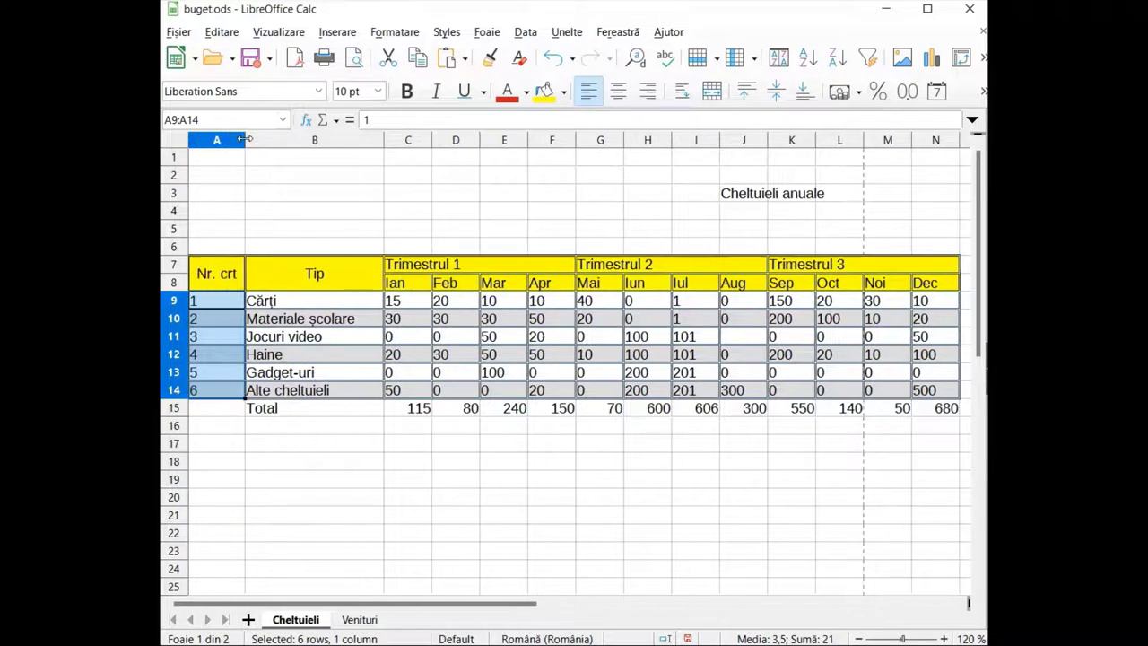
click(475, 522)
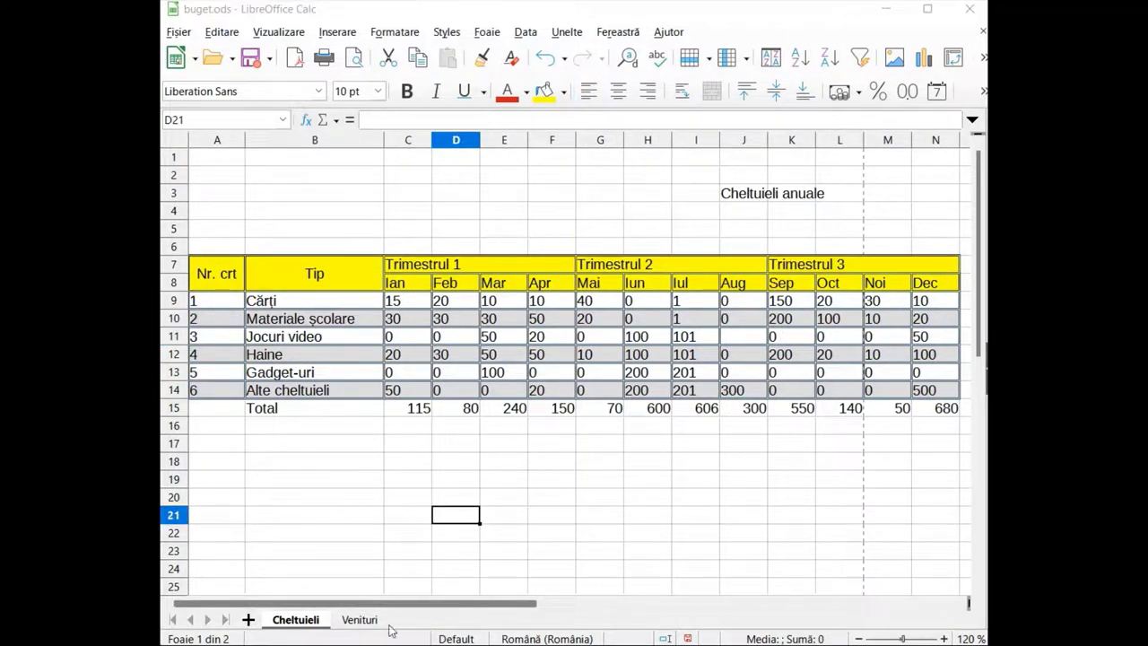
- Add a new sheet after Venituri and rename it Economii
click(249, 619)
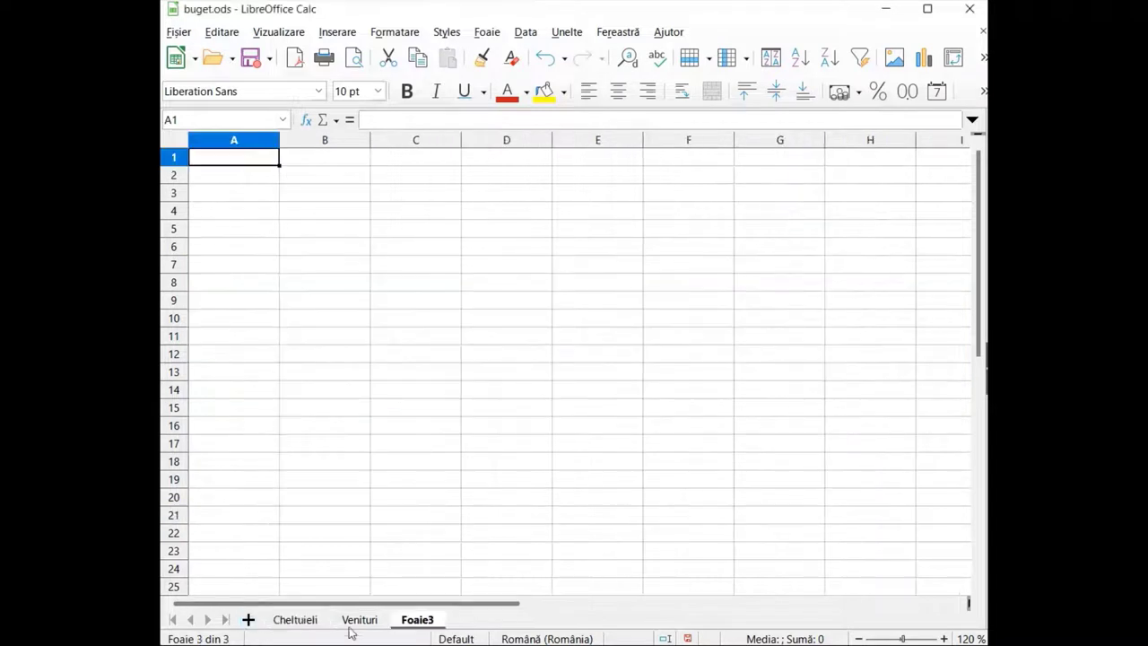
right_click(406, 625)
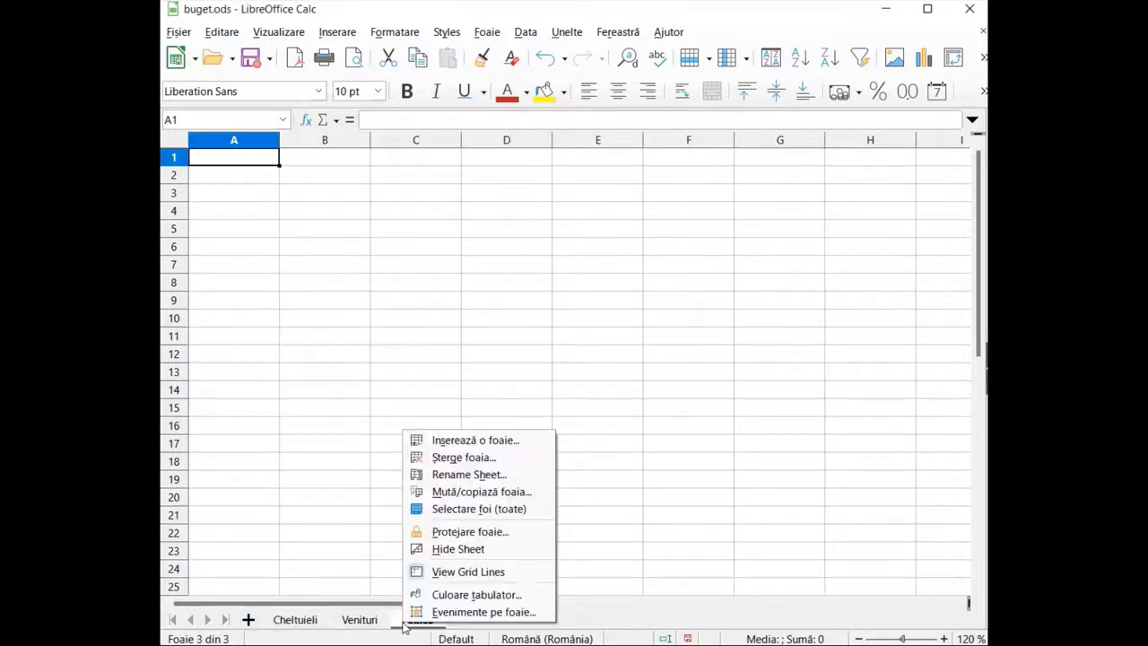
click(468, 473)
text(Economii)
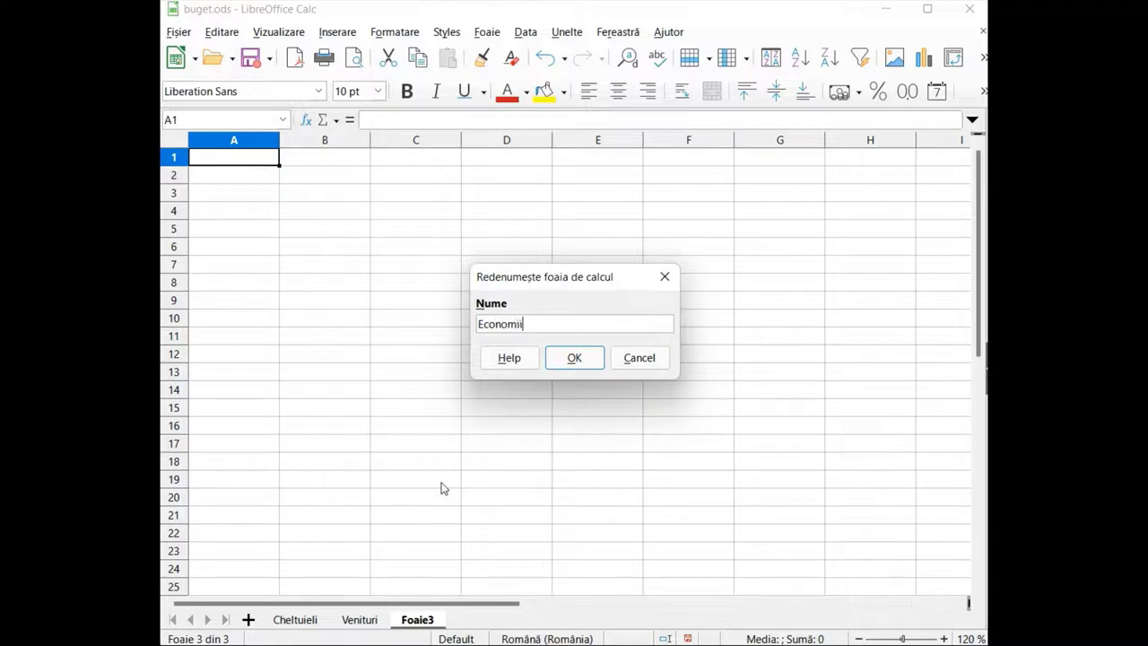
click(574, 358)
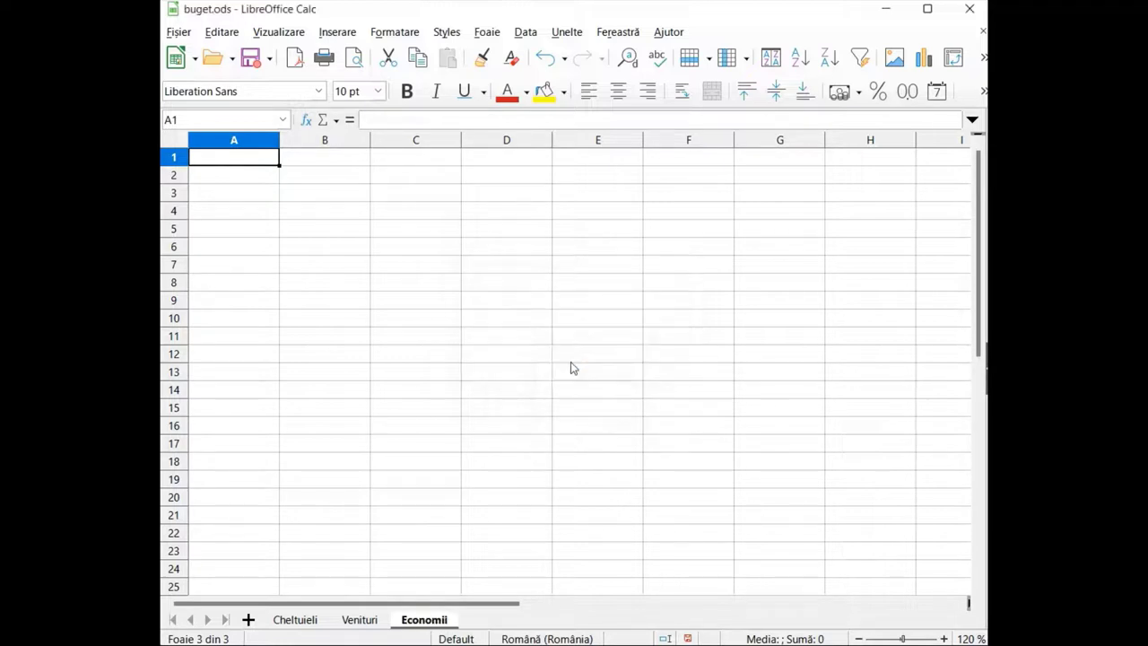
- Enter the title "Economii lunare" in B2 and the headers "Luna" in A4 and "Suma" in B4
click(328, 184)
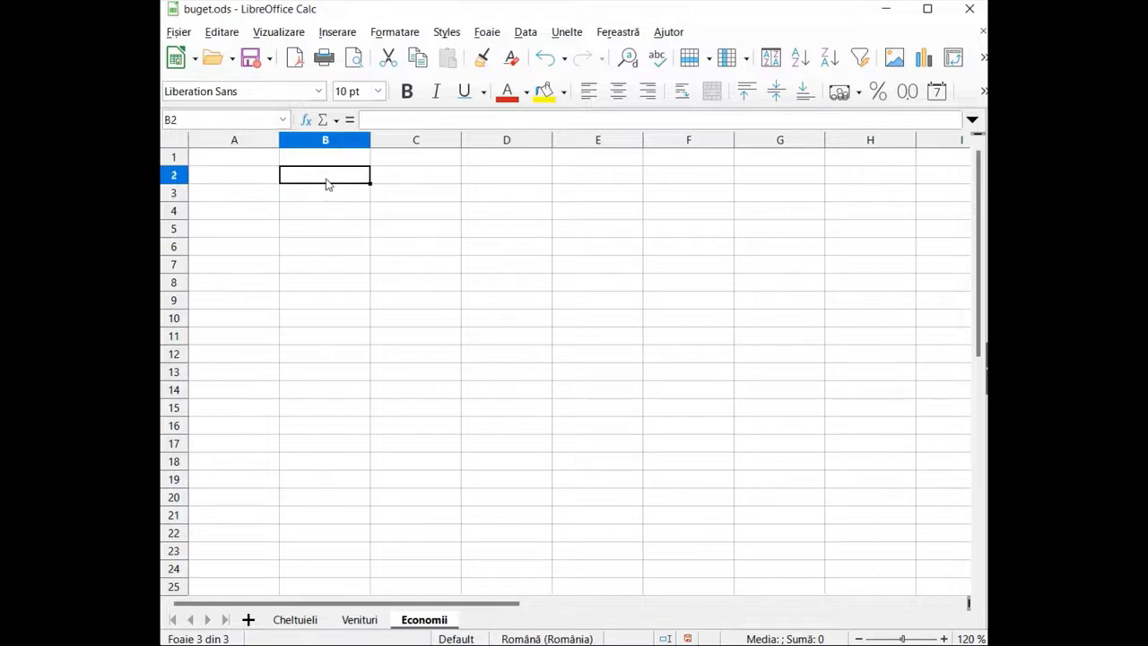
text(Econ)
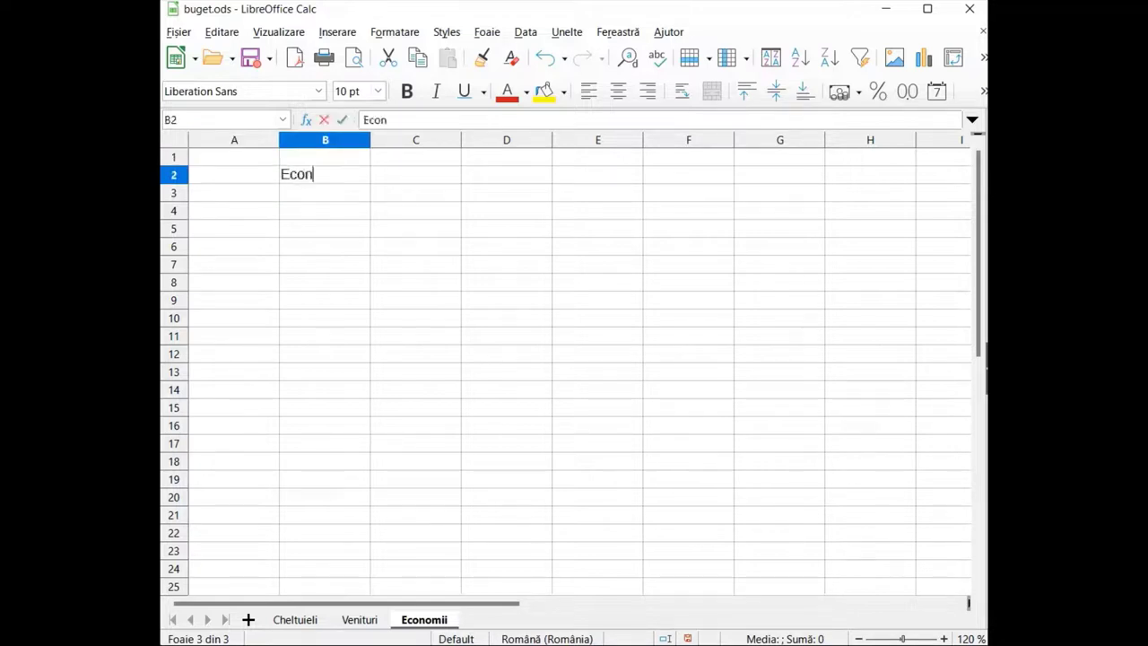
text(omii lu)
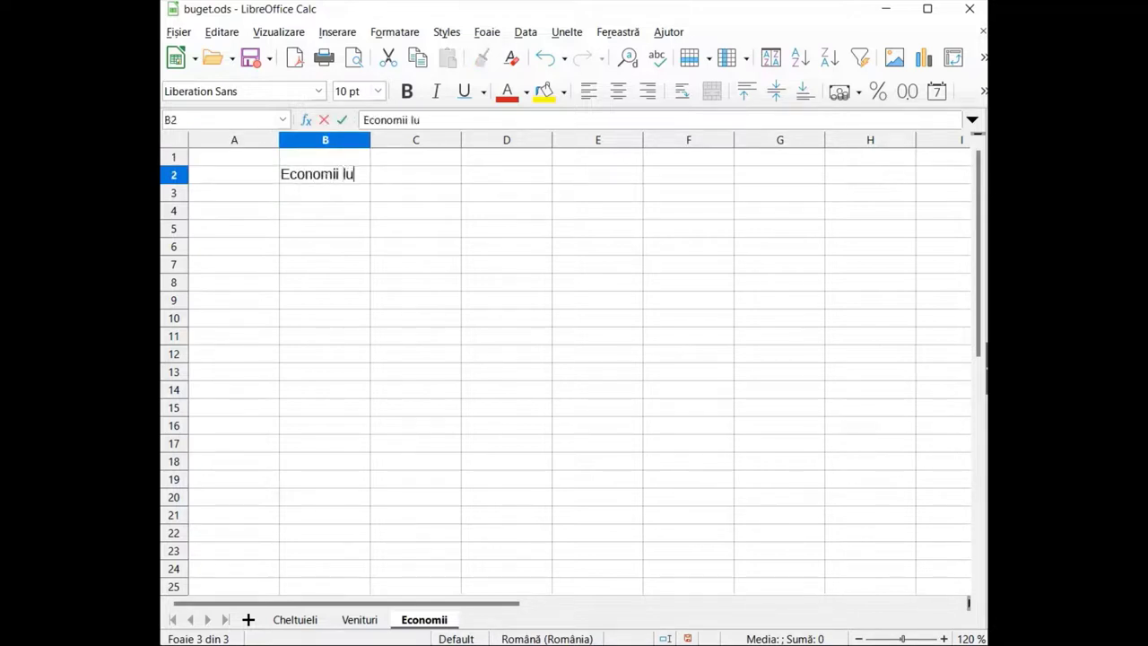
text(nare)
click(226, 211)
text(Luna)
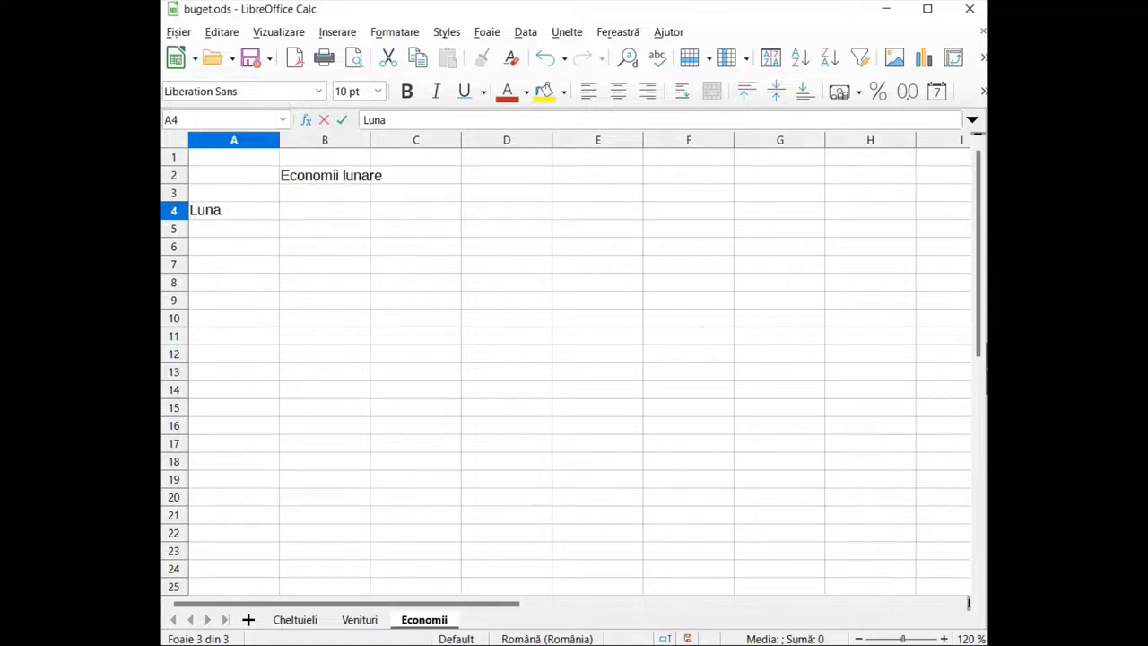
key(Tab)
text(Suma)
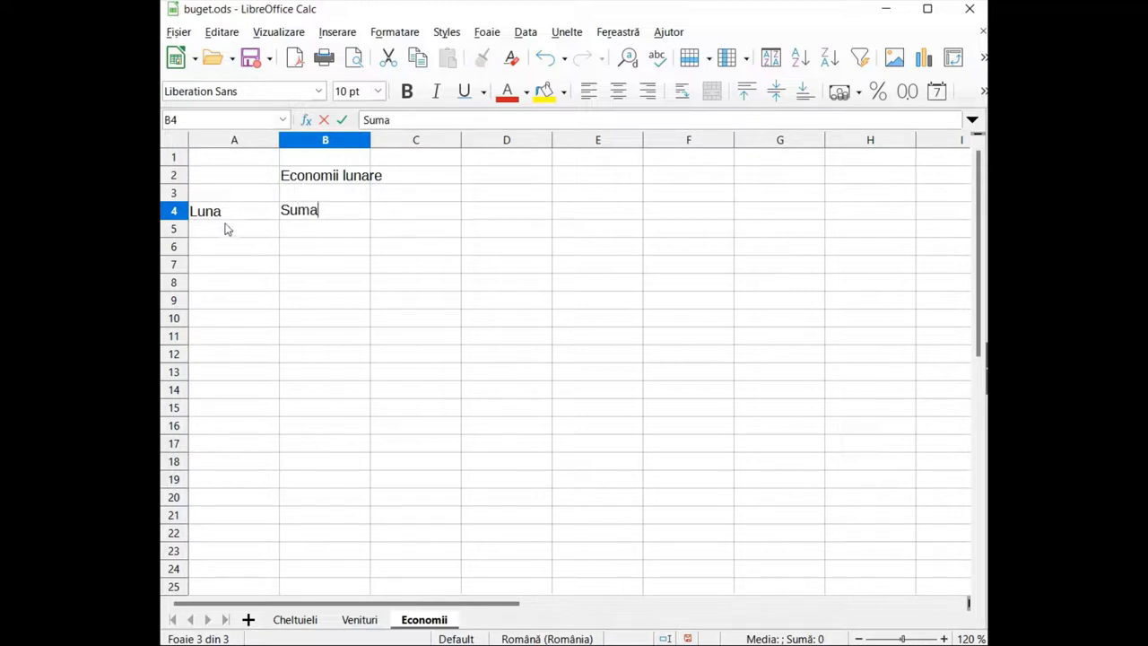
- List the months under Luna in A5:A16 by entering ianuarie and februarie and extending the series to decembrie
click(225, 228)
text(ianua)
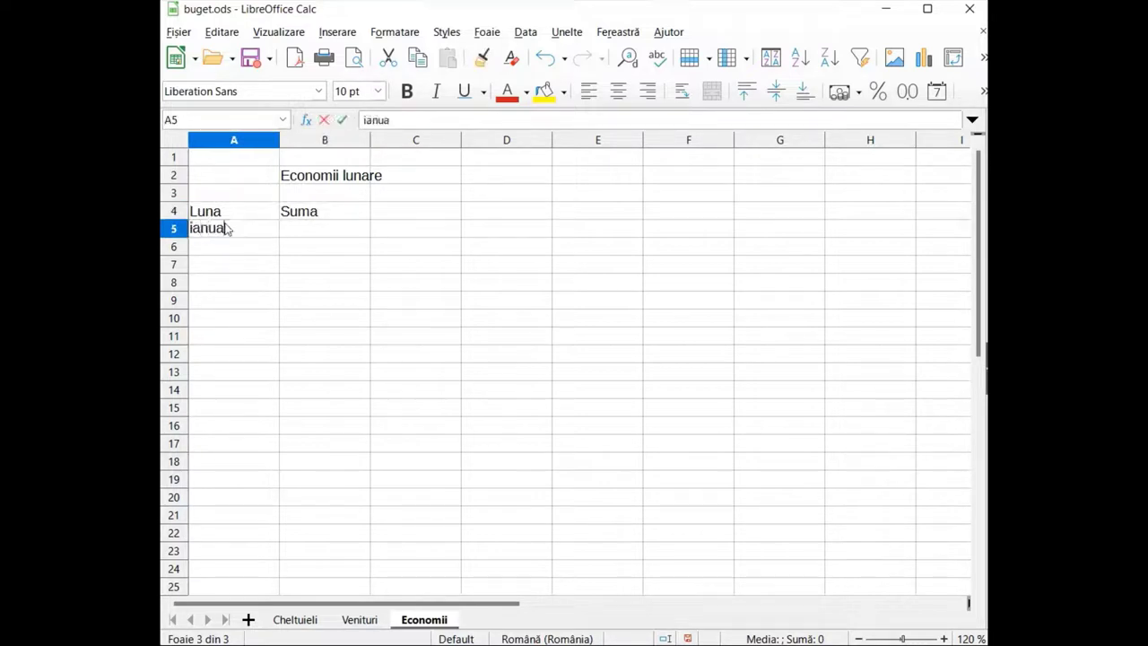
text(rie)
click(213, 253)
text(februarie)
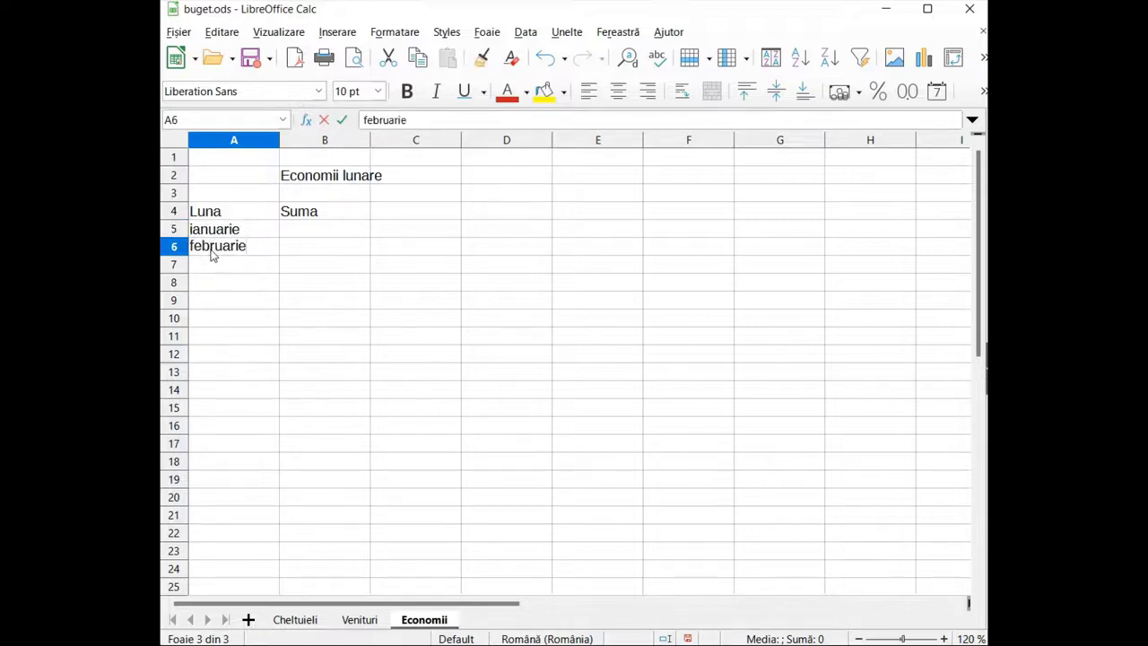
click(257, 235)
drag(257, 232, 280, 433)
- Fill the Suma column B5:B16 with a series starting at 100 and 110 and extending to 210
click(323, 235)
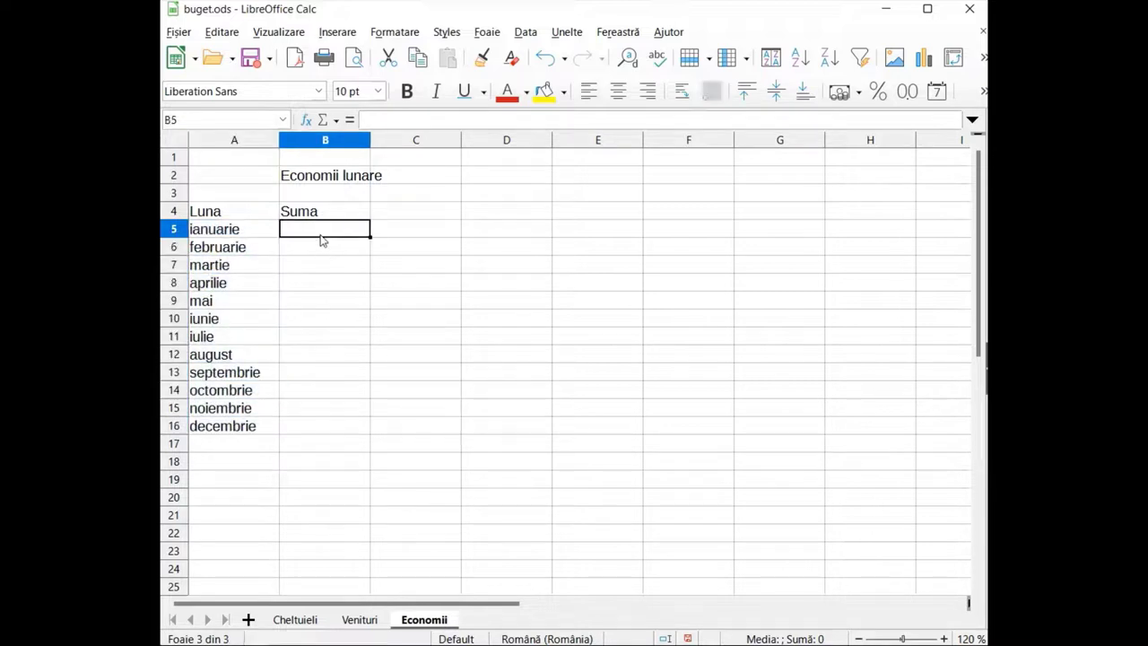
text(100)
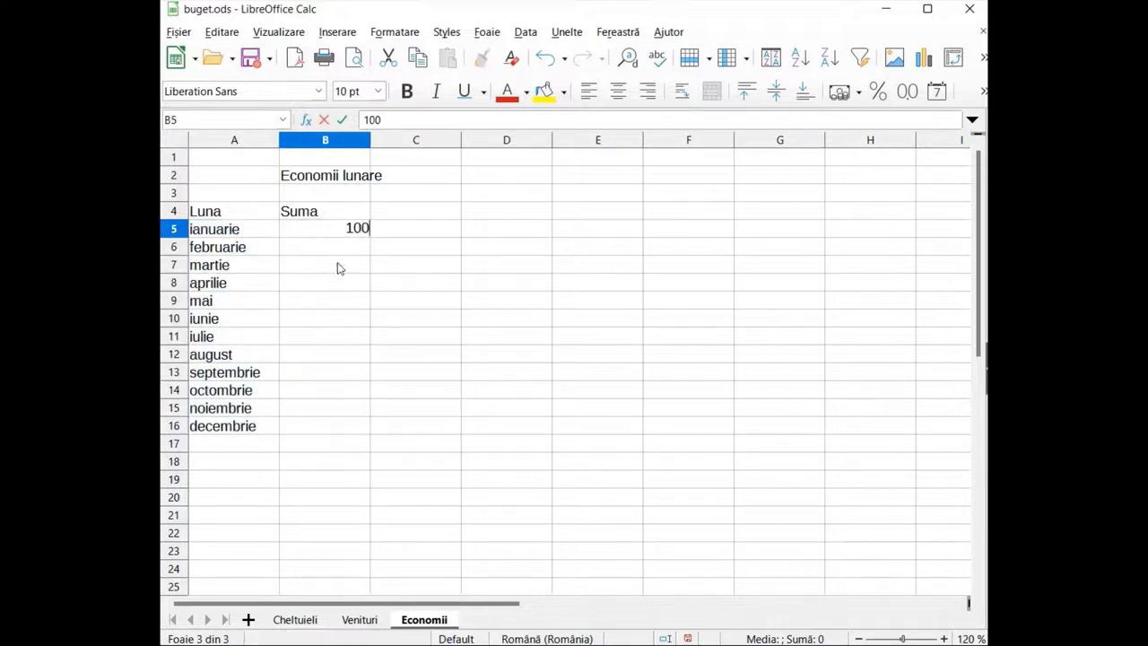
key(Return)
text(110)
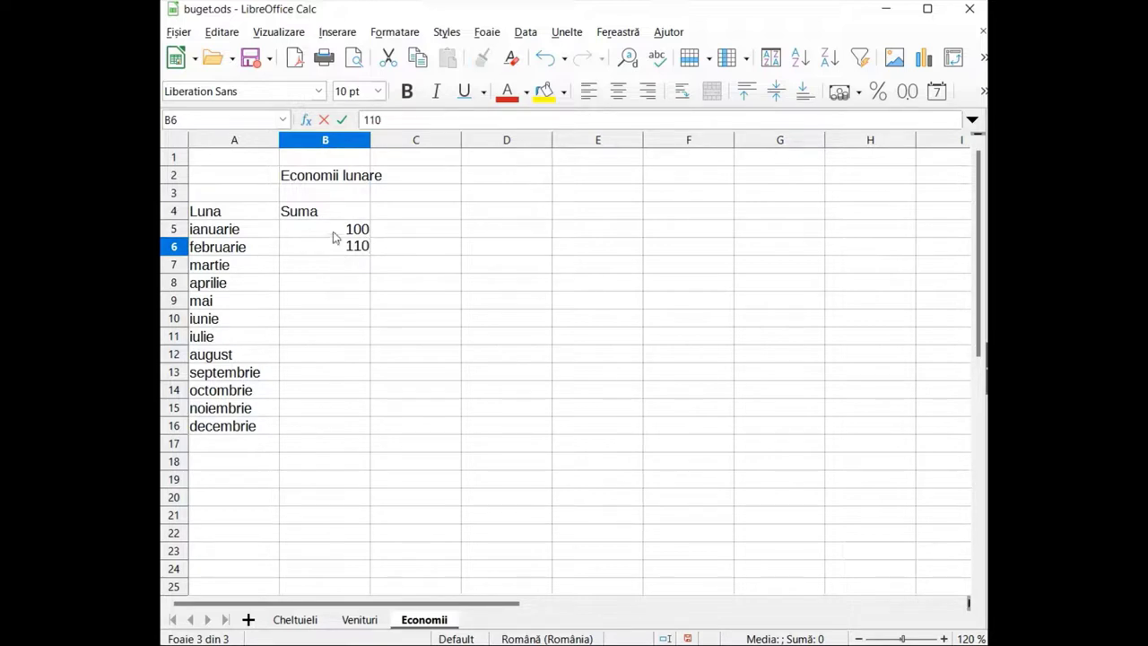
drag(334, 235, 370, 436)
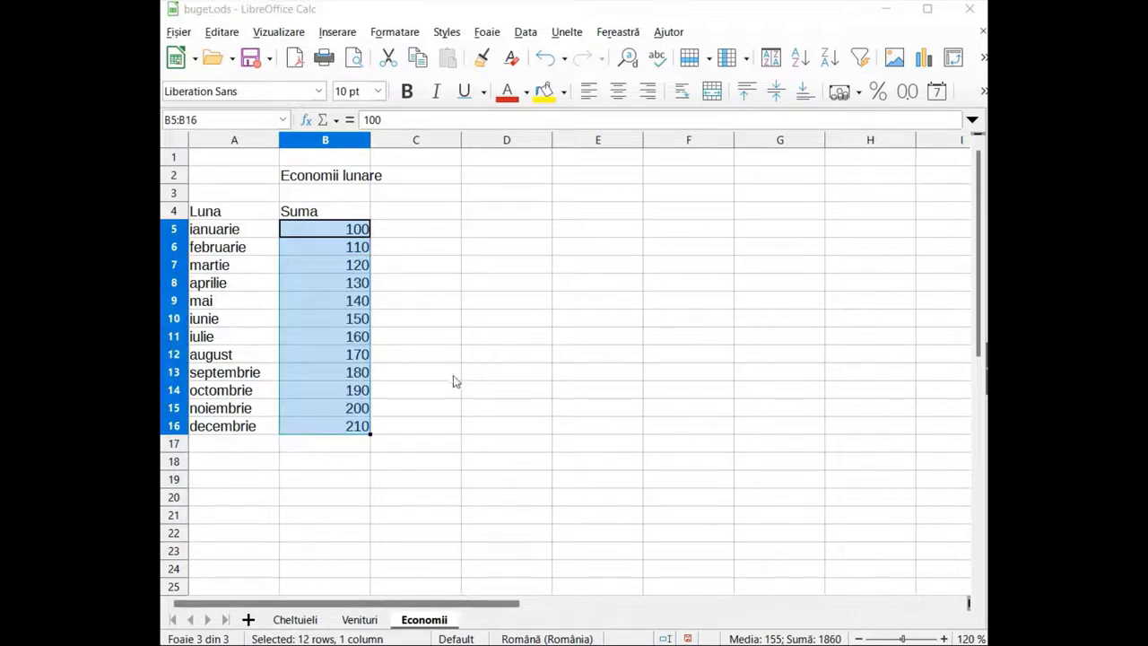
click(422, 377)
- Apply outer and inner borders in Dark Blue 2 to the table A4:B16
click(230, 216)
drag(230, 215, 318, 433)
right_click(318, 433)
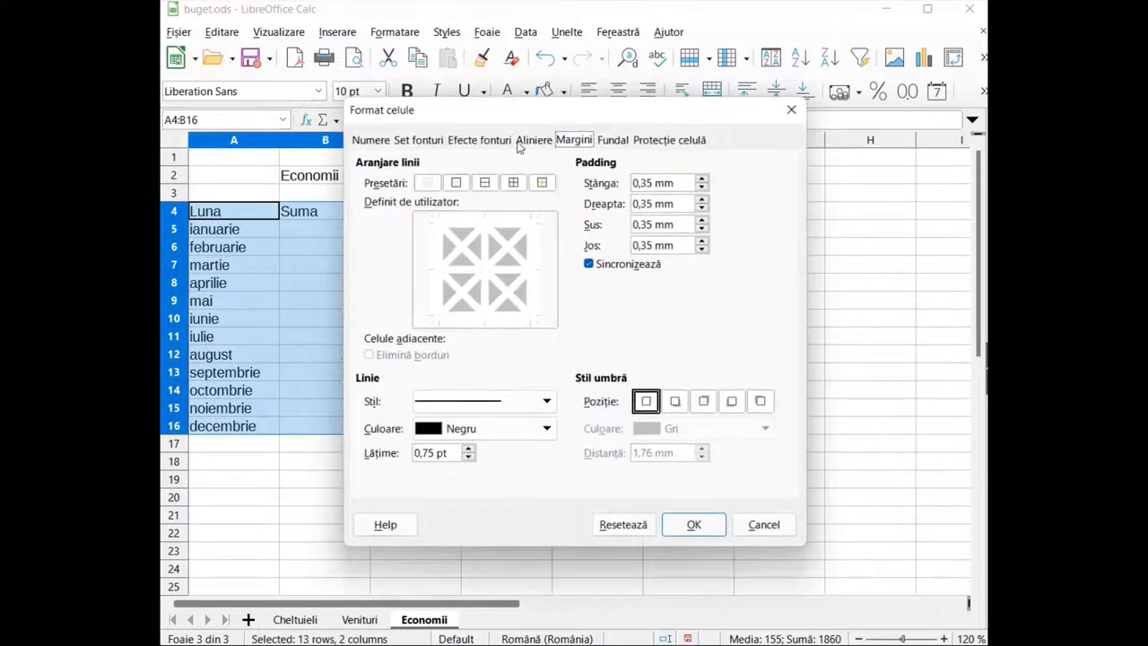
click(512, 182)
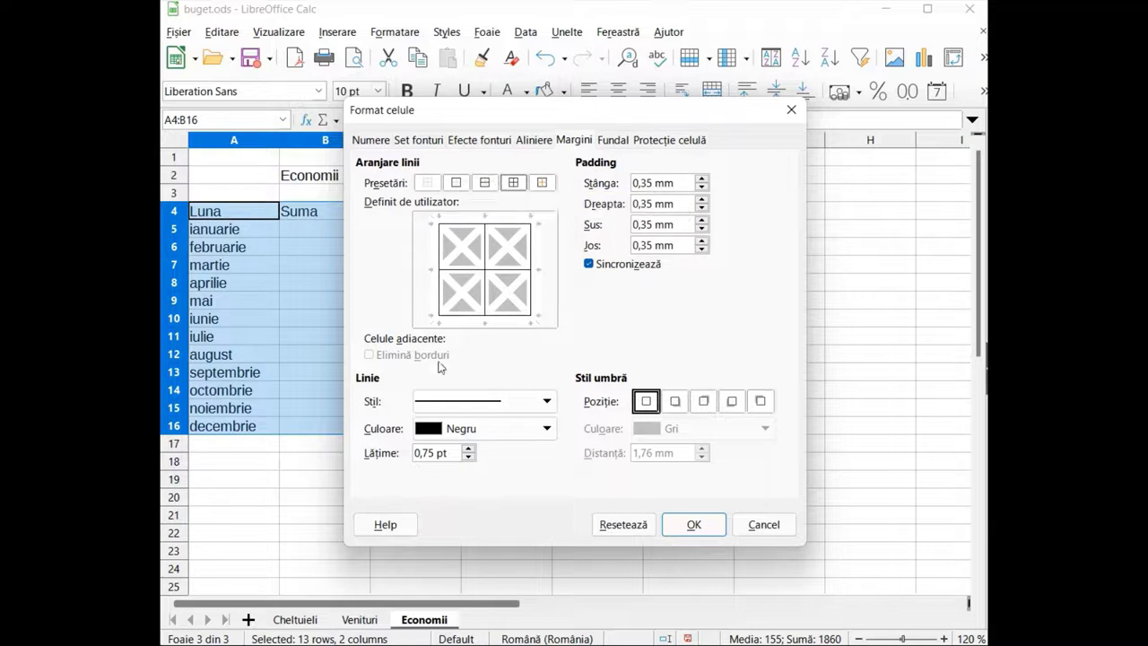
click(547, 434)
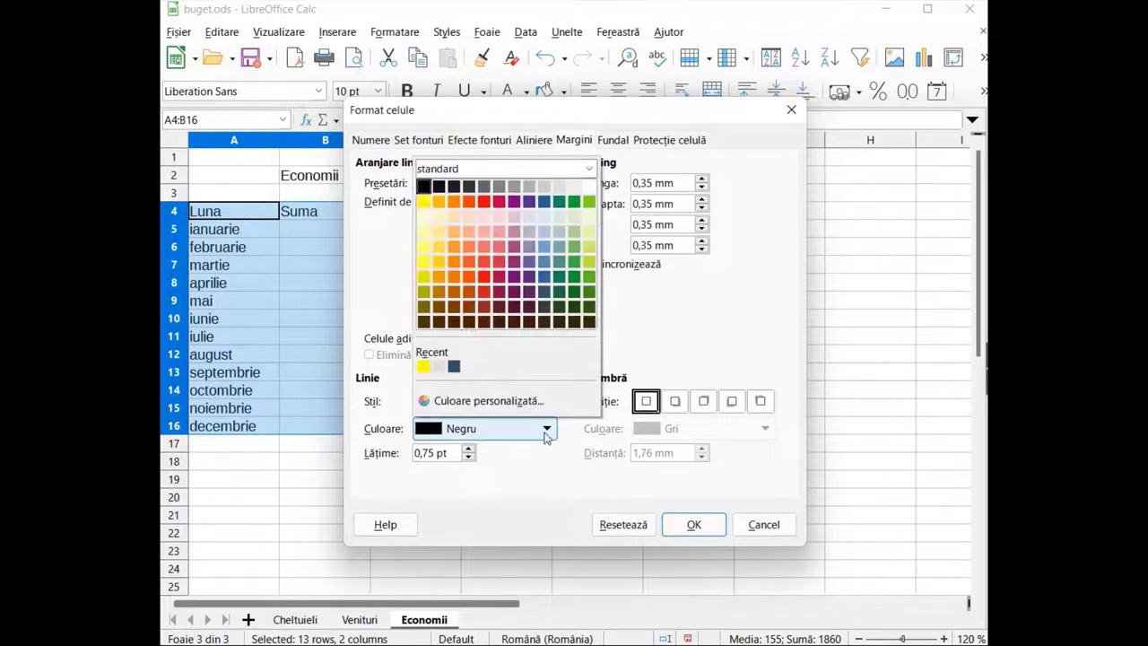
click(454, 366)
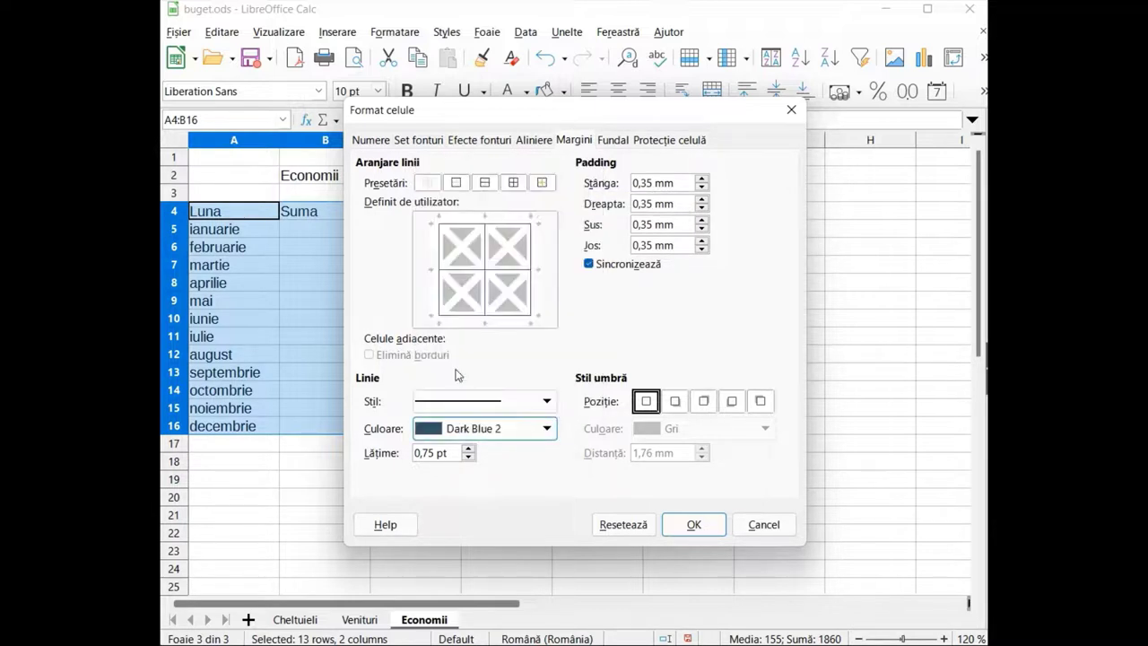
click(691, 528)
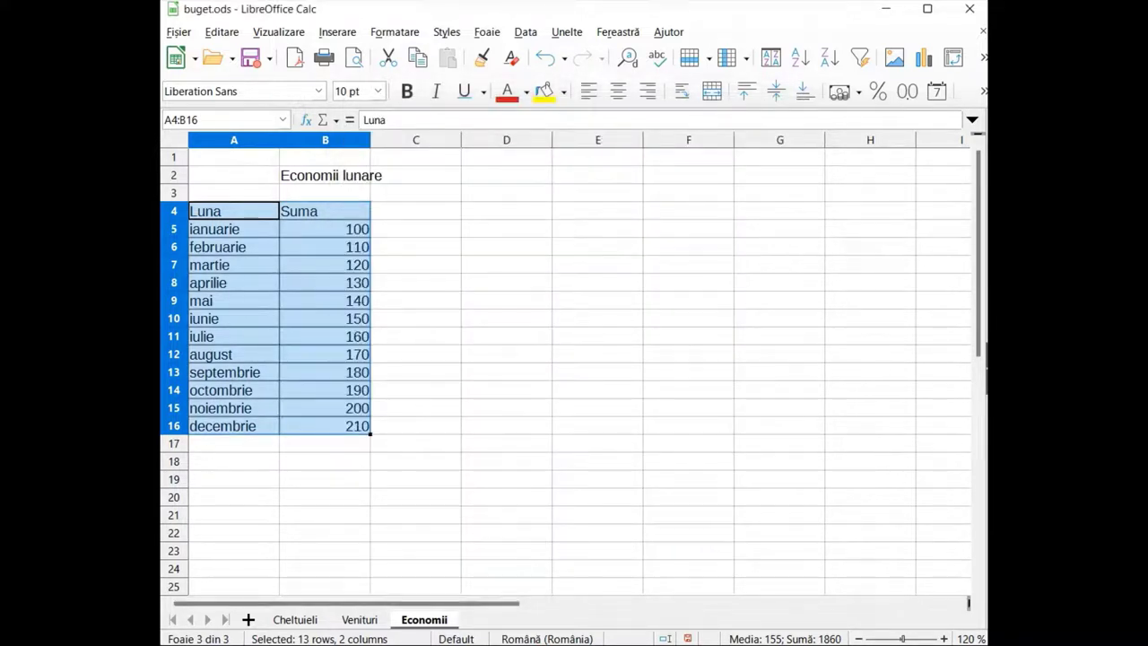
click(401, 255)
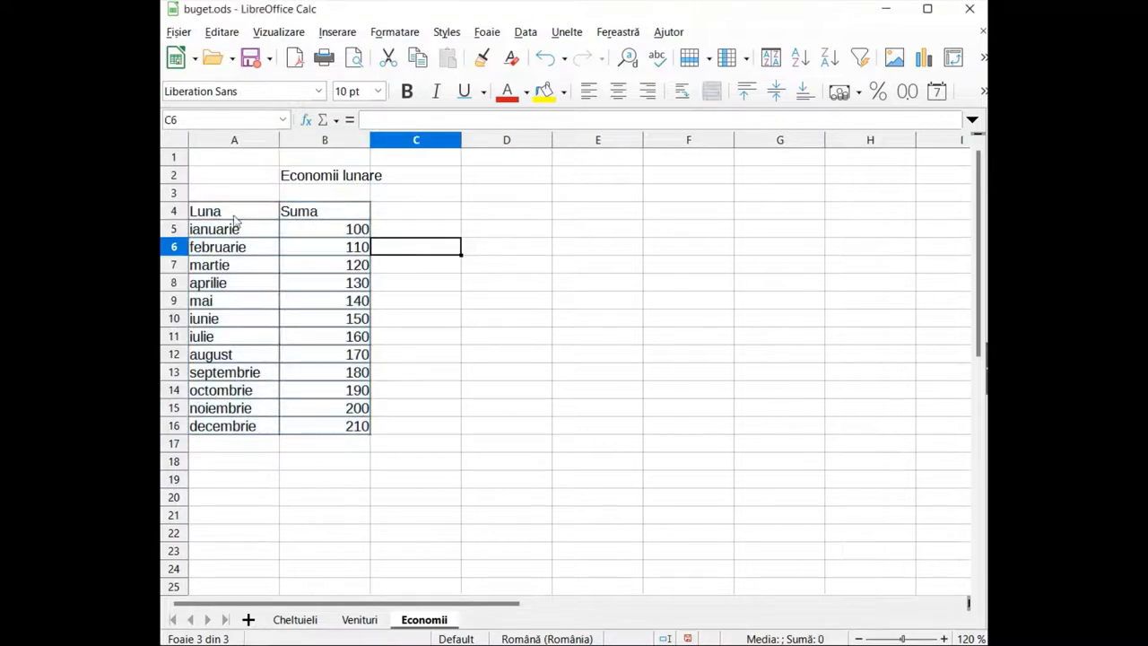
- Fill the header cells A4:B4 yellow and shade every other month row from ianuarie to noiembrie with Gri deschis 3
drag(206, 213, 312, 215)
click(544, 92)
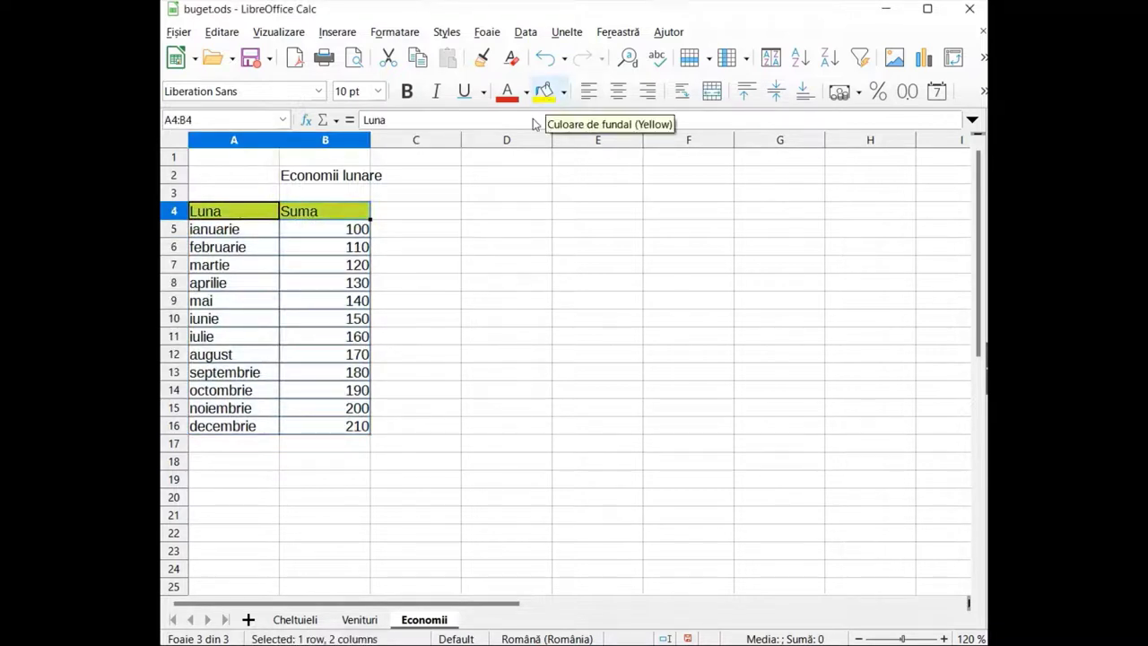
drag(215, 230, 300, 230)
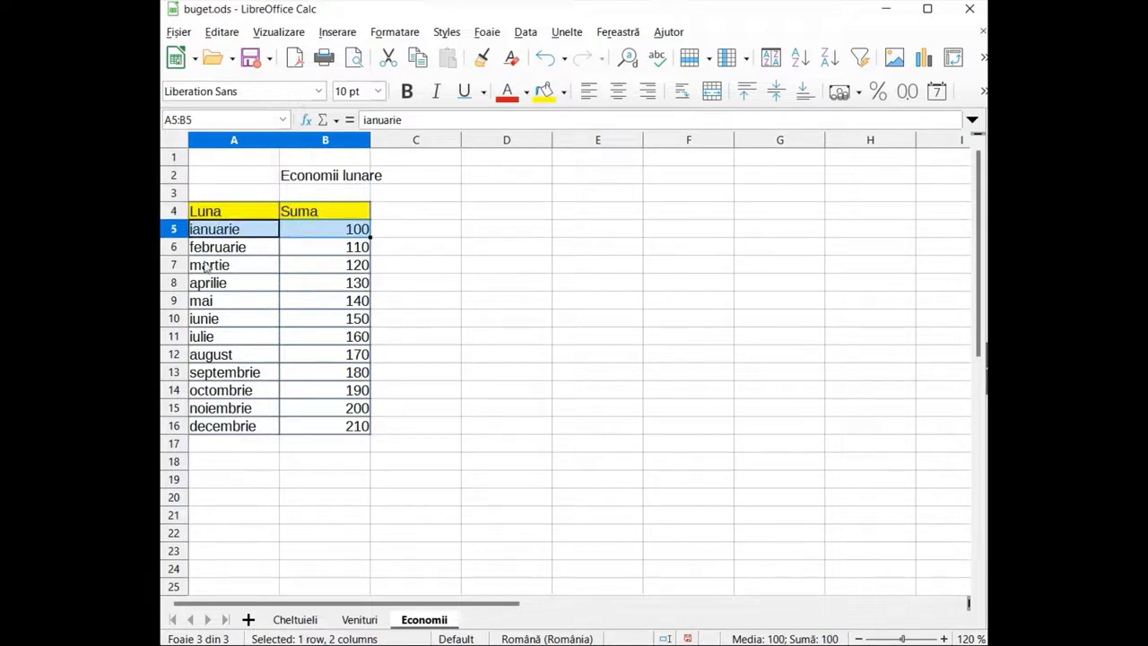
drag(206, 268, 305, 272)
drag(220, 303, 307, 306)
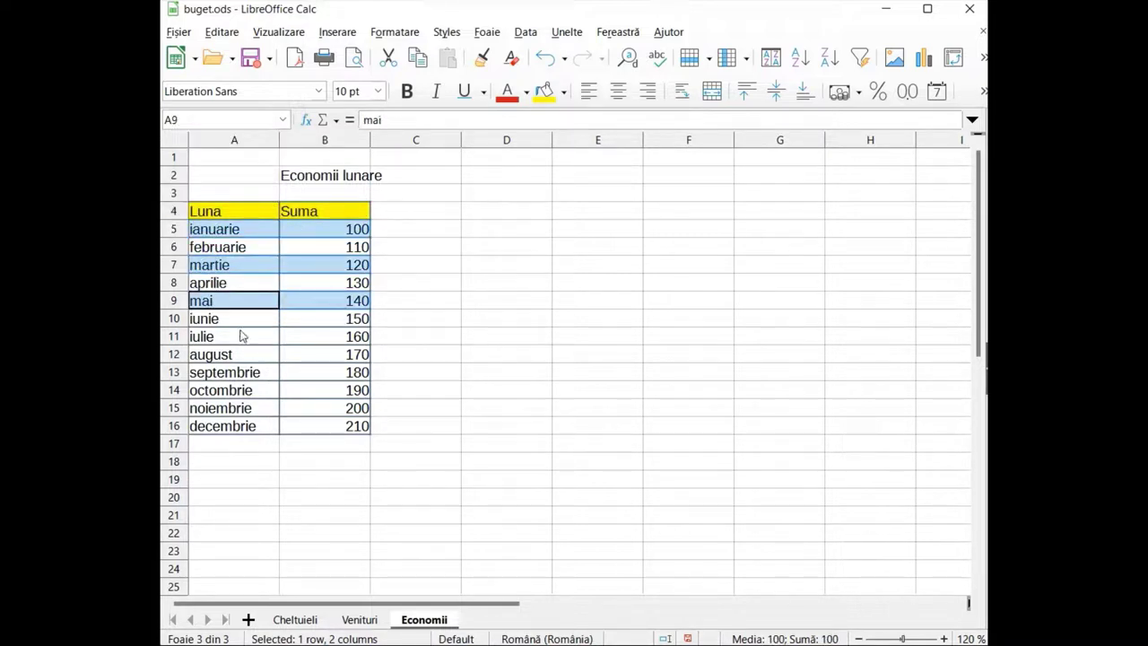
drag(241, 337, 335, 339)
drag(248, 375, 296, 378)
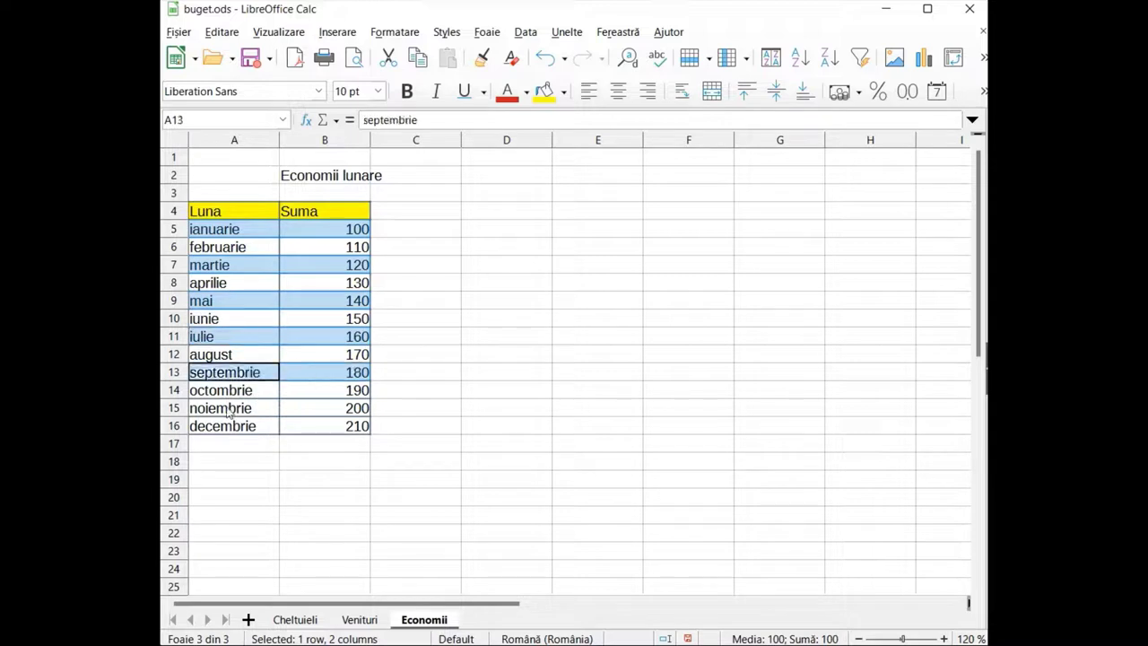
drag(226, 410, 323, 412)
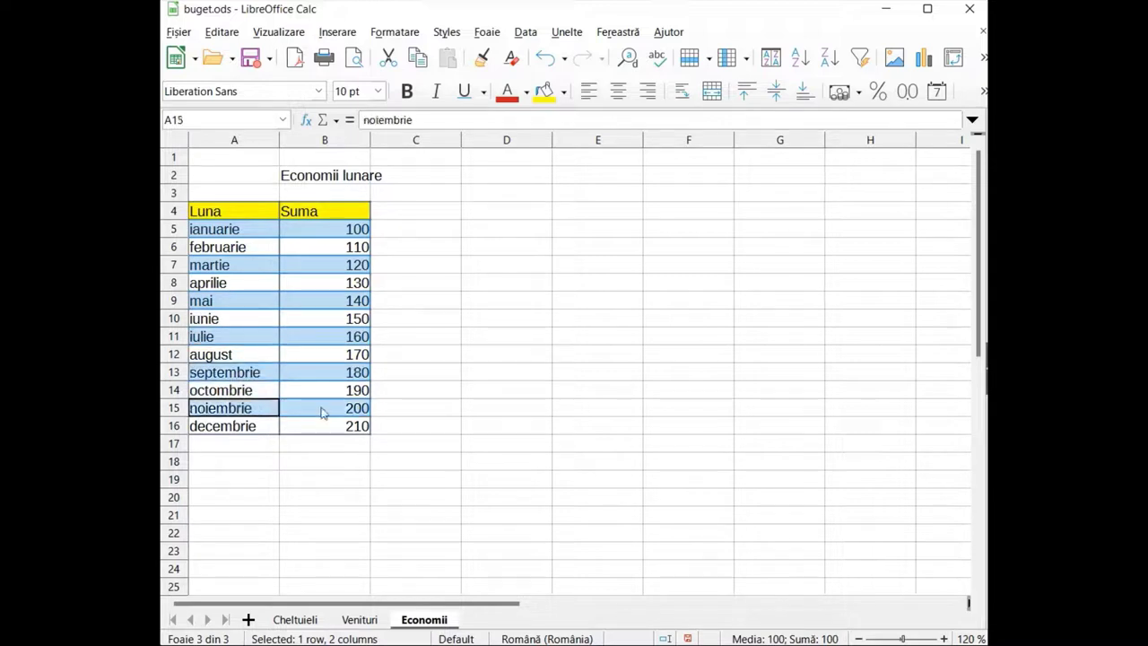
click(563, 92)
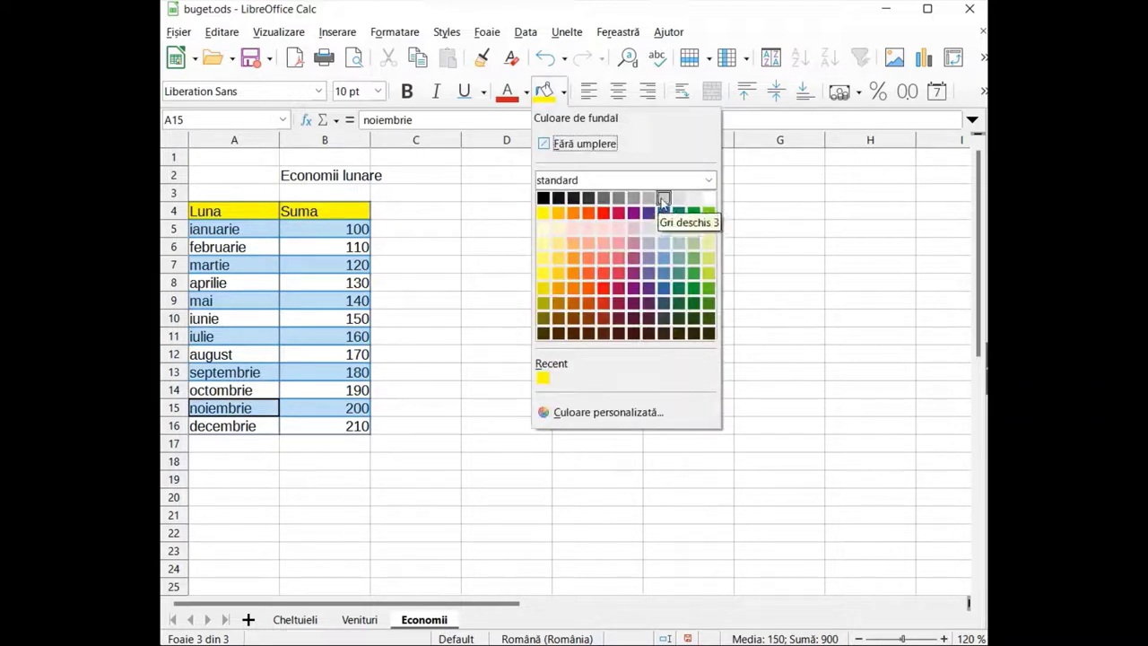
click(662, 199)
click(527, 441)
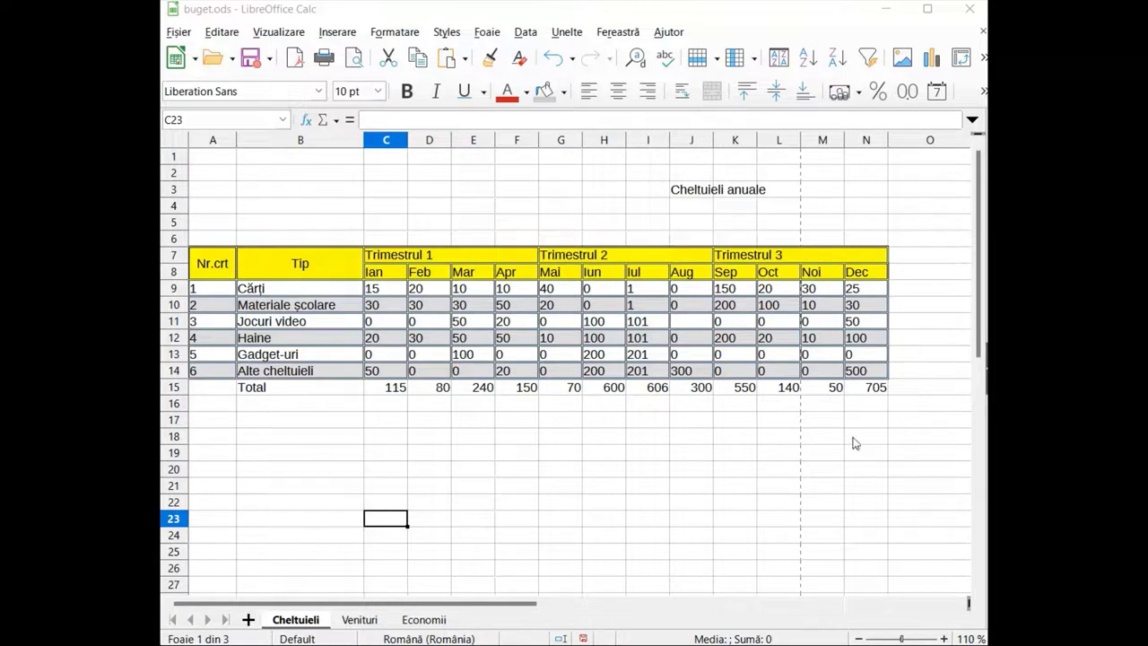
- Enter the header Total in cell O8, next to the Dec column of the Cheltuieli sheet
click(904, 272)
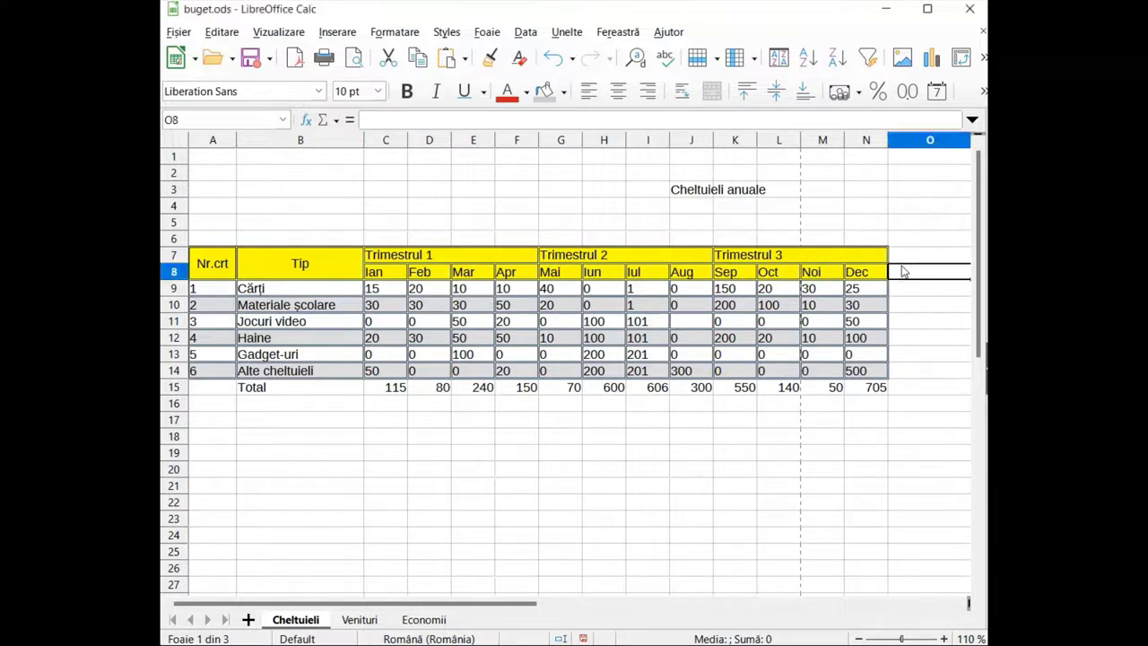
text(Total)
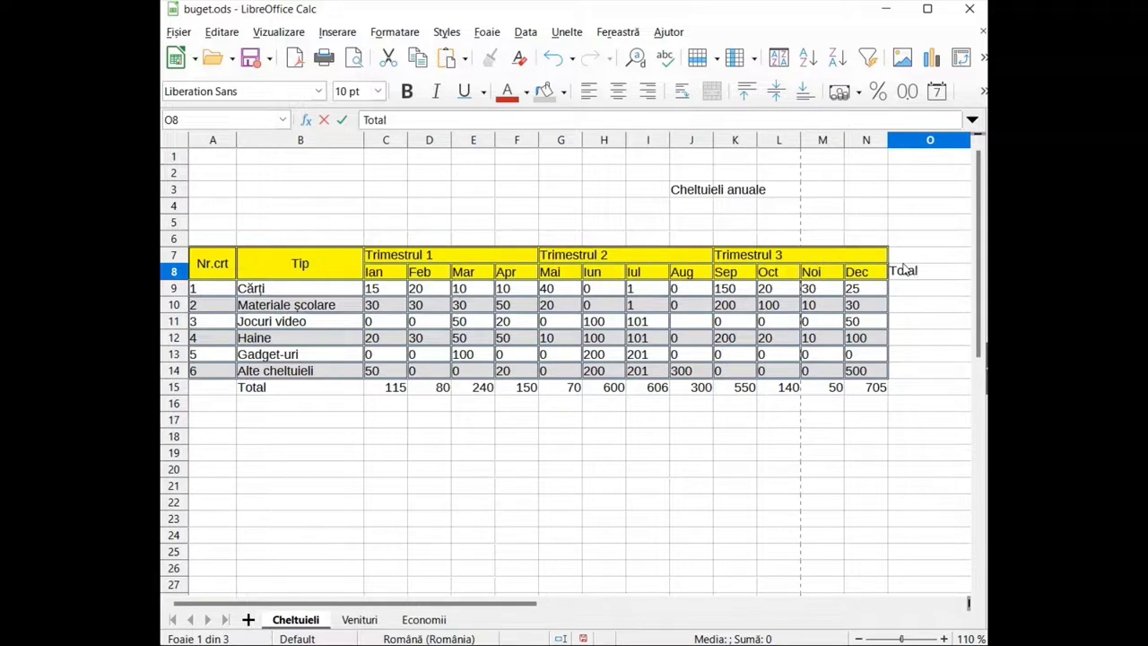
key(Return)
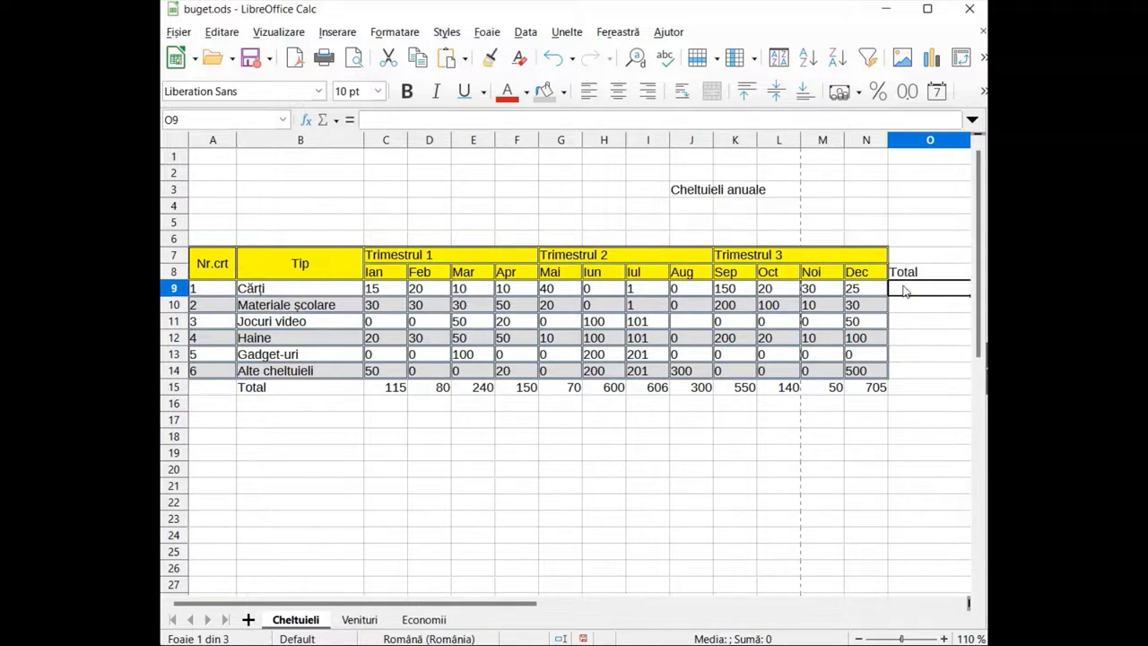
- Sum C9:N9 in cell O9 with the SUM function and copy the formula down to O14
text(=s)
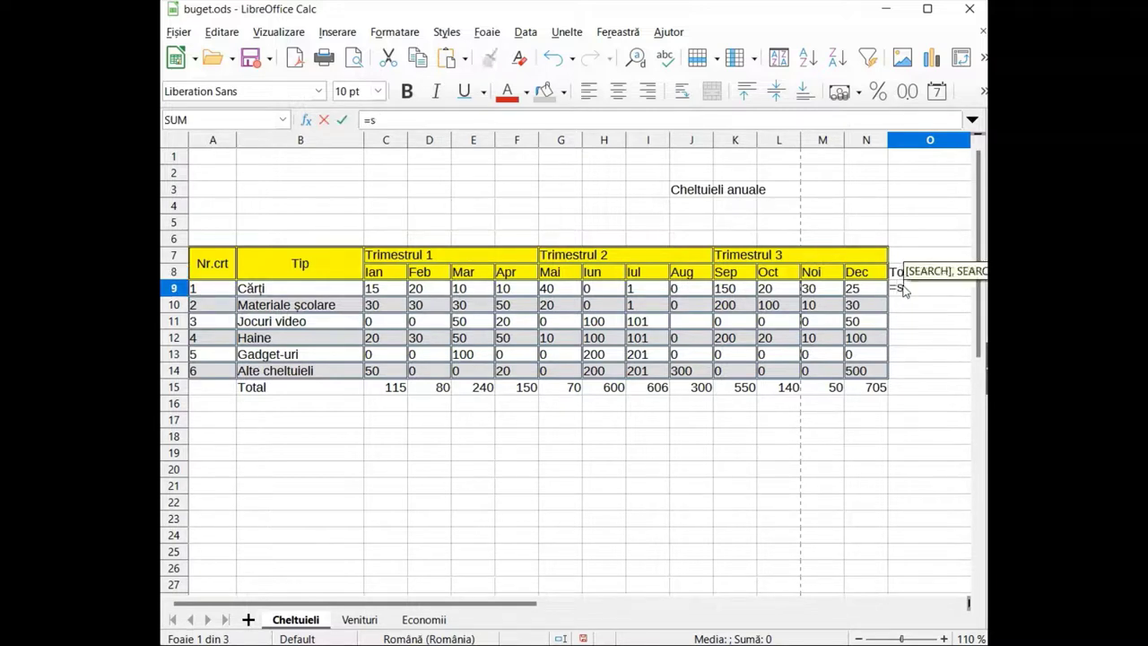
text(um()
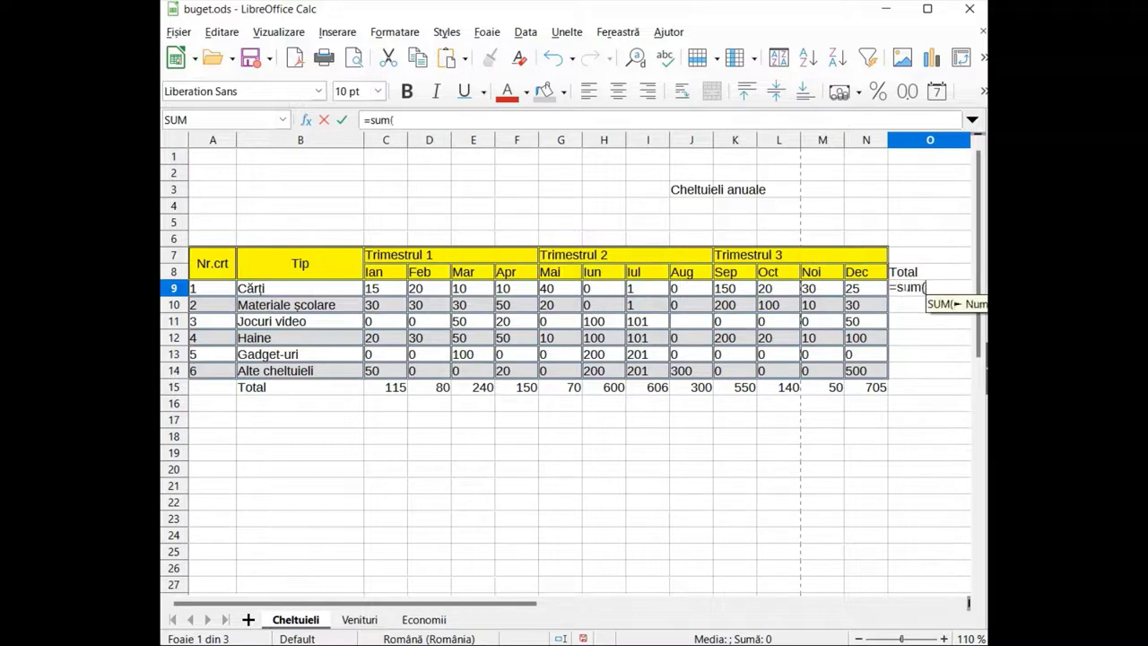
click(371, 292)
shift+click(854, 291)
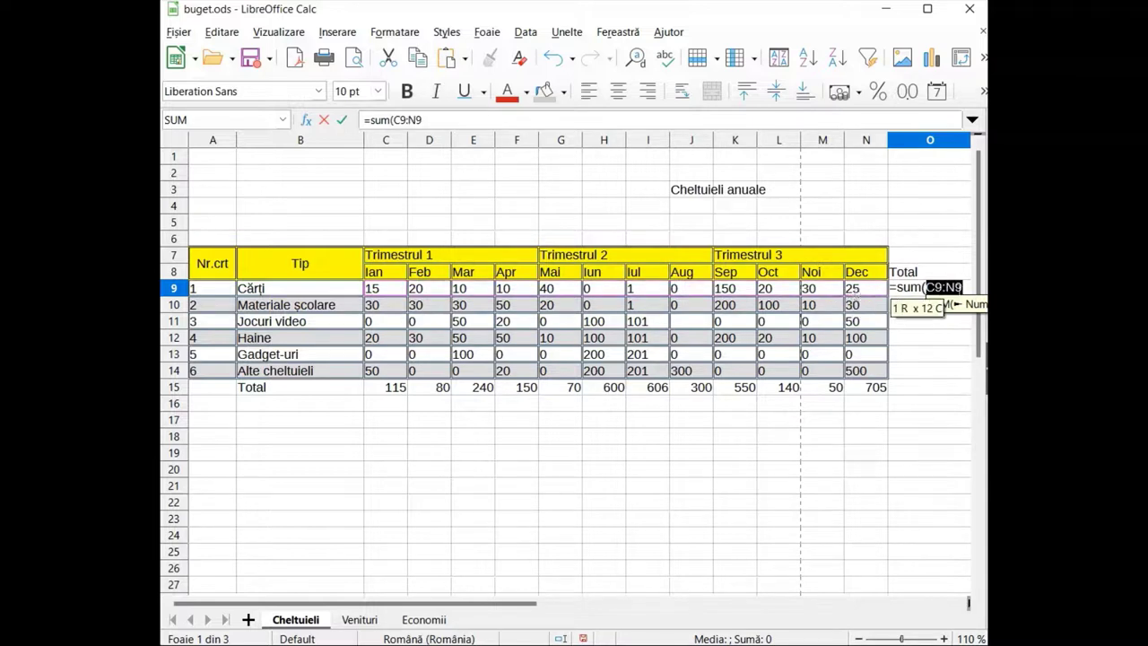
text())
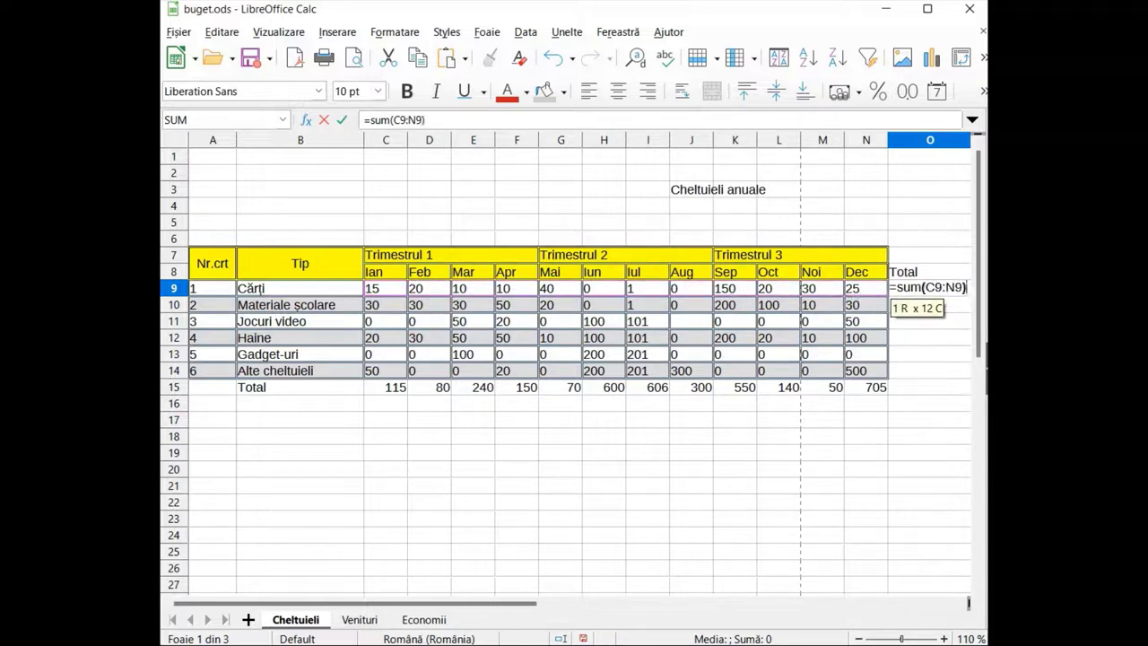
key(Return)
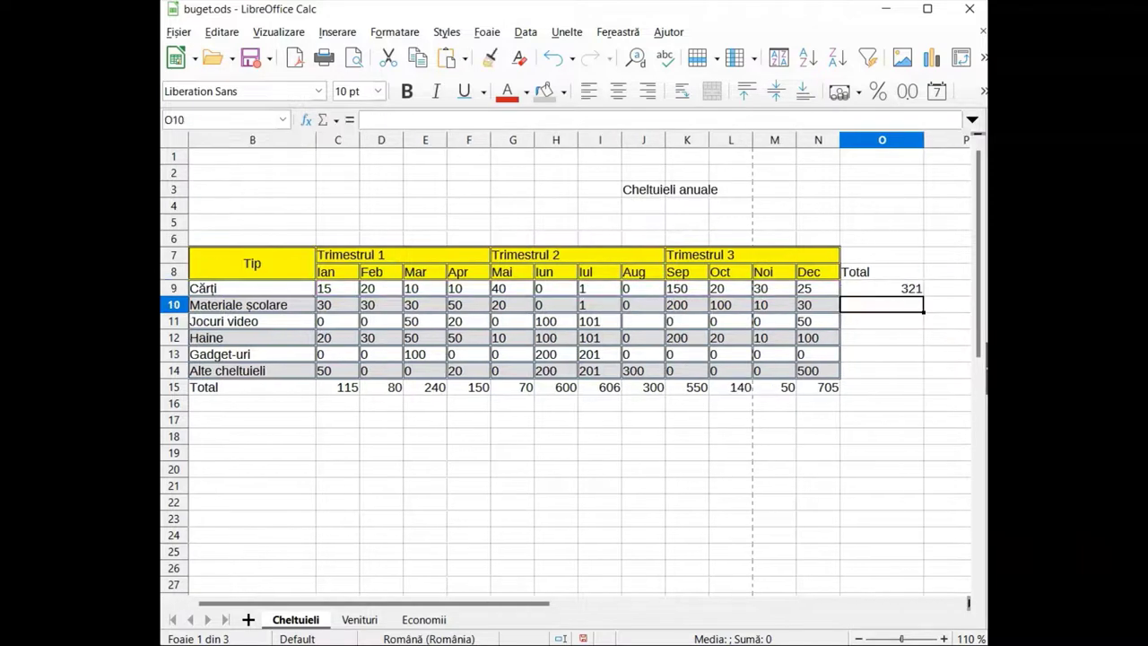
click(897, 289)
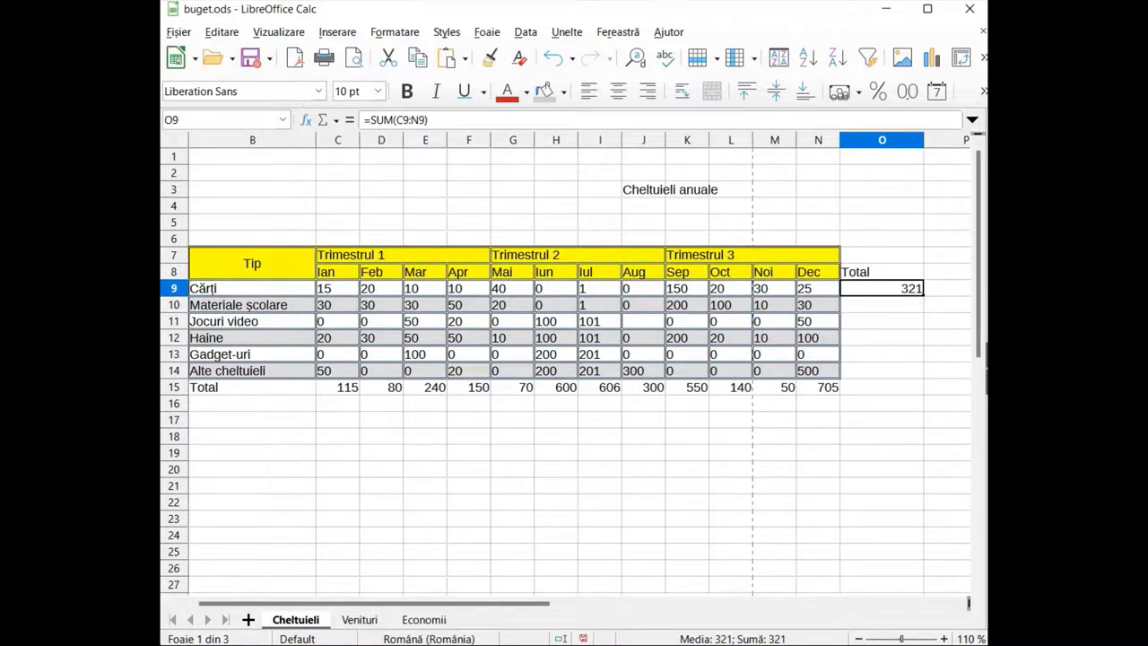
drag(923, 294, 923, 377)
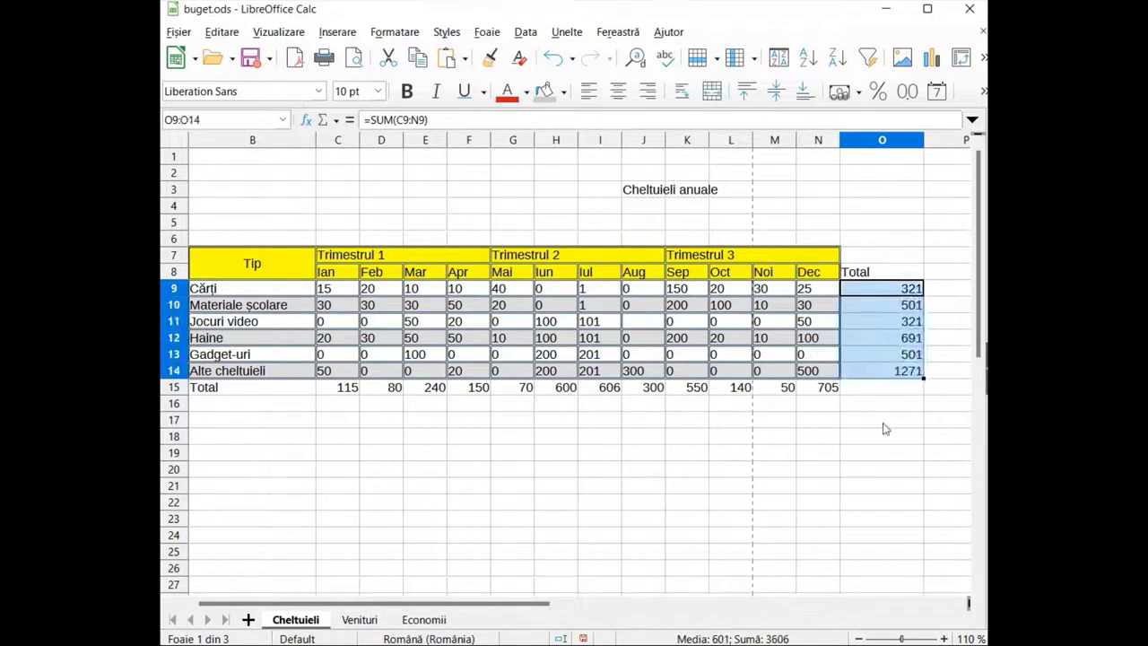
click(884, 429)
- Clone the formatting of the Dec column cells N8:N14 onto the Total column cells O8:O14
drag(825, 275, 830, 374)
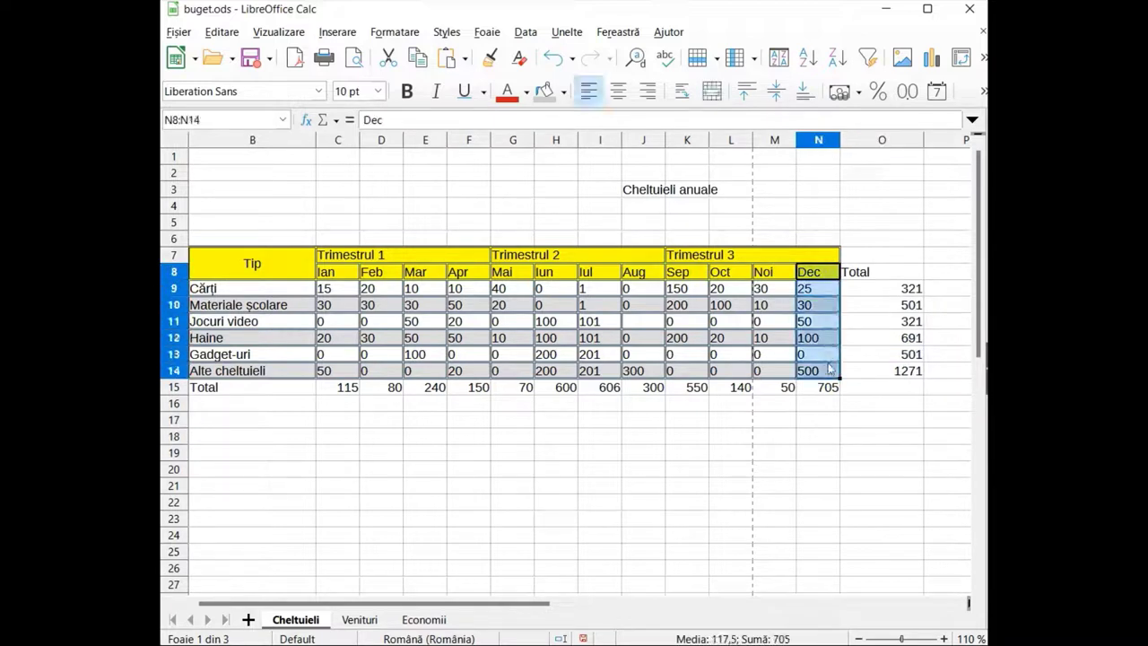
click(491, 61)
drag(897, 274, 902, 369)
click(727, 437)
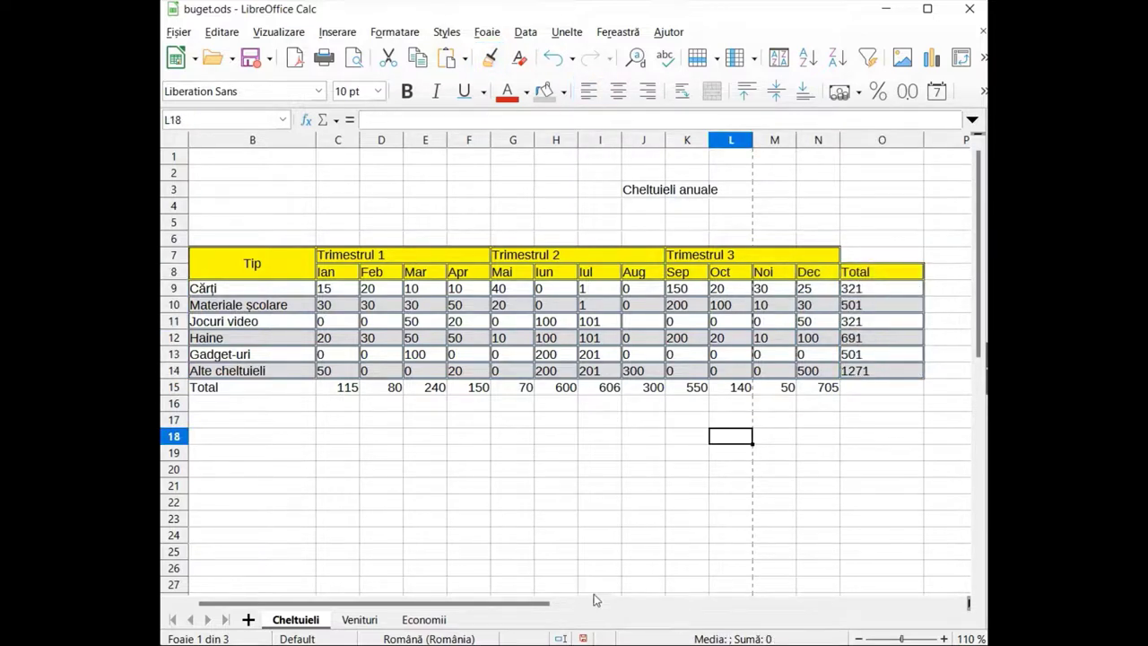
- Split the merged header cell B7:B8 and move the Tip label from B7 into B8
drag(542, 603, 421, 574)
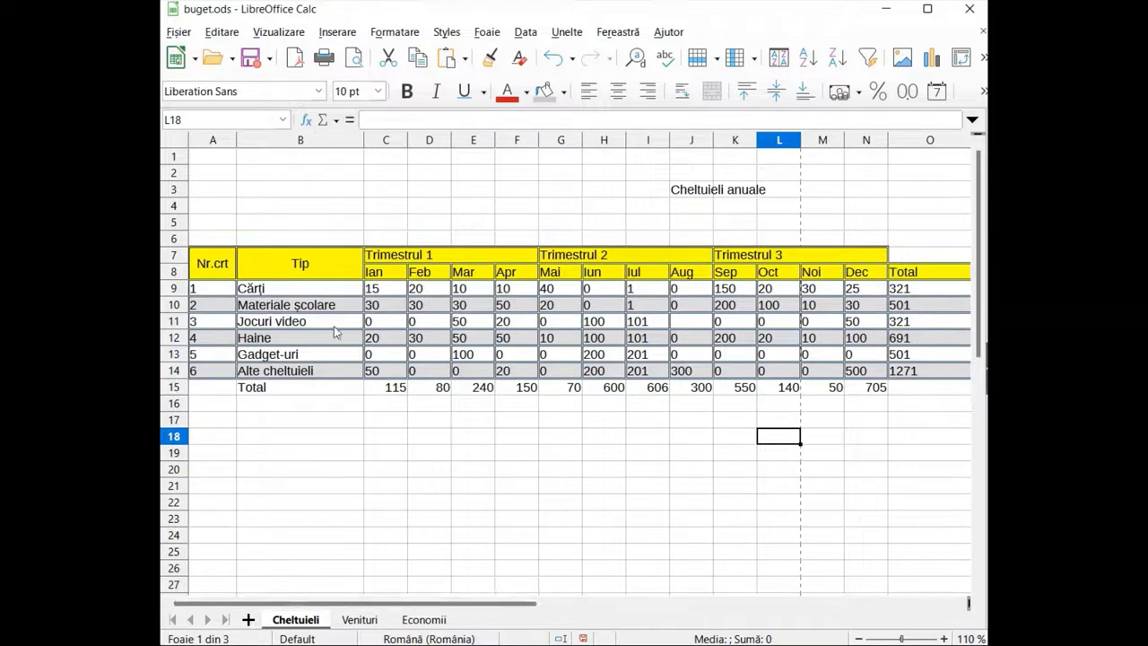
click(322, 274)
right_click(323, 274)
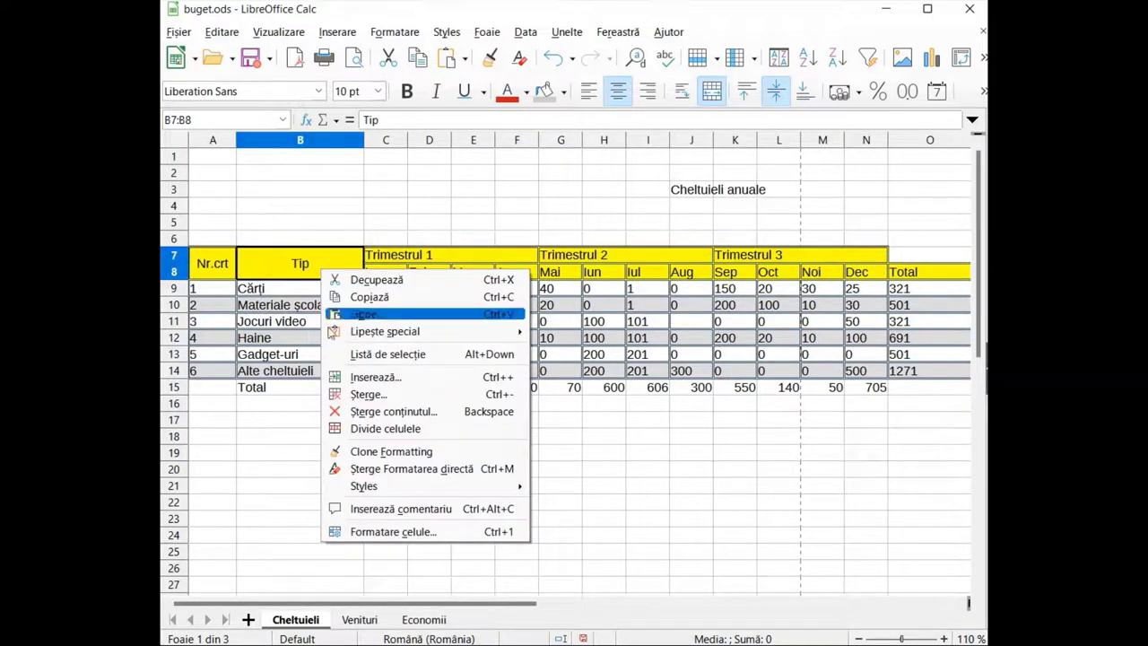
click(354, 431)
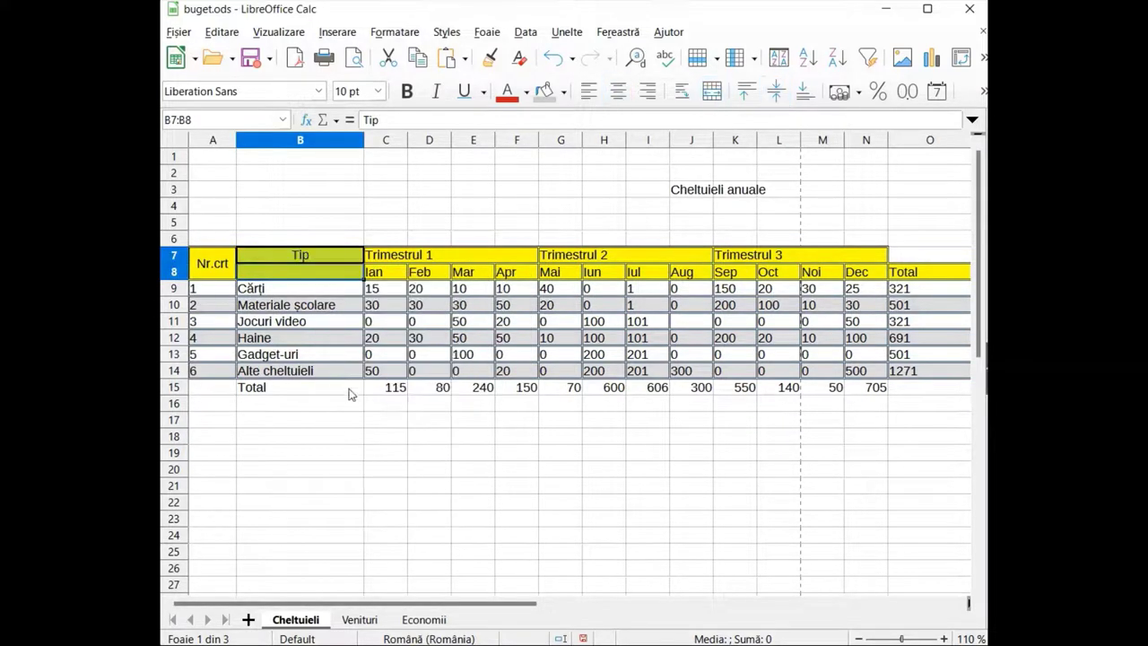
click(325, 262)
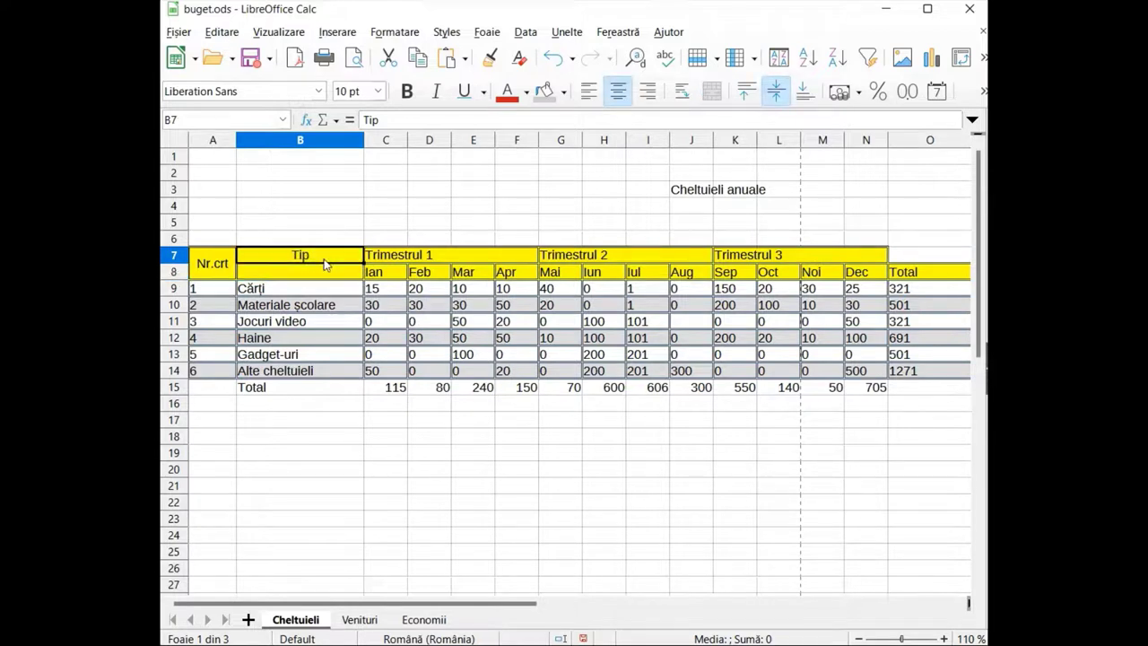
key(Delete)
key(Down)
text(Tip)
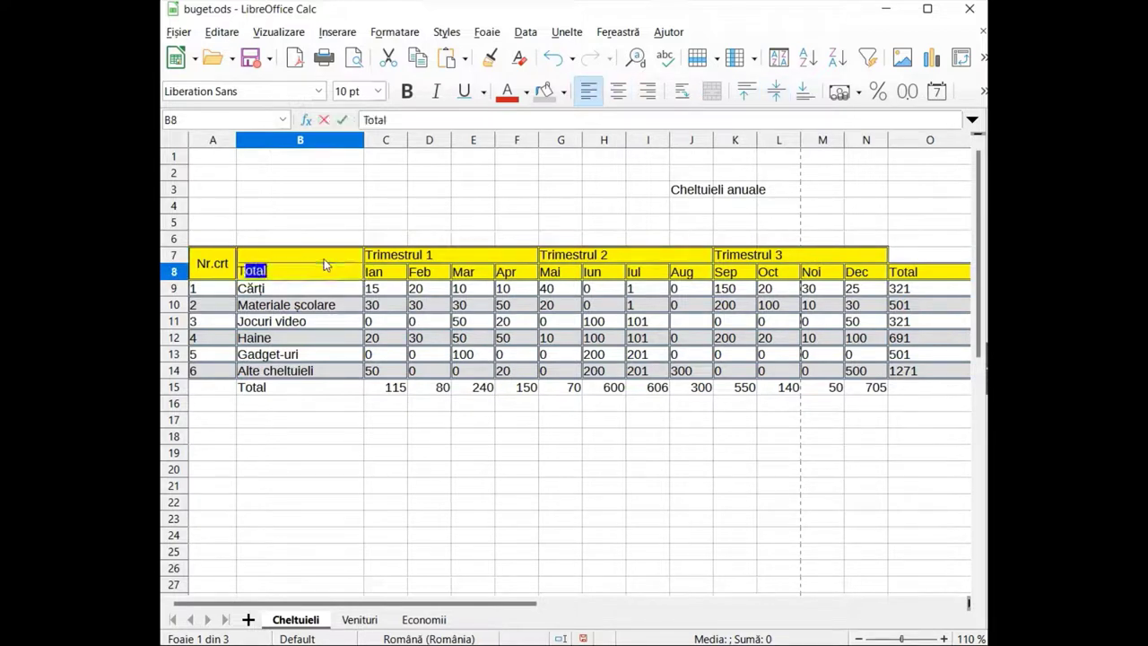
click(269, 452)
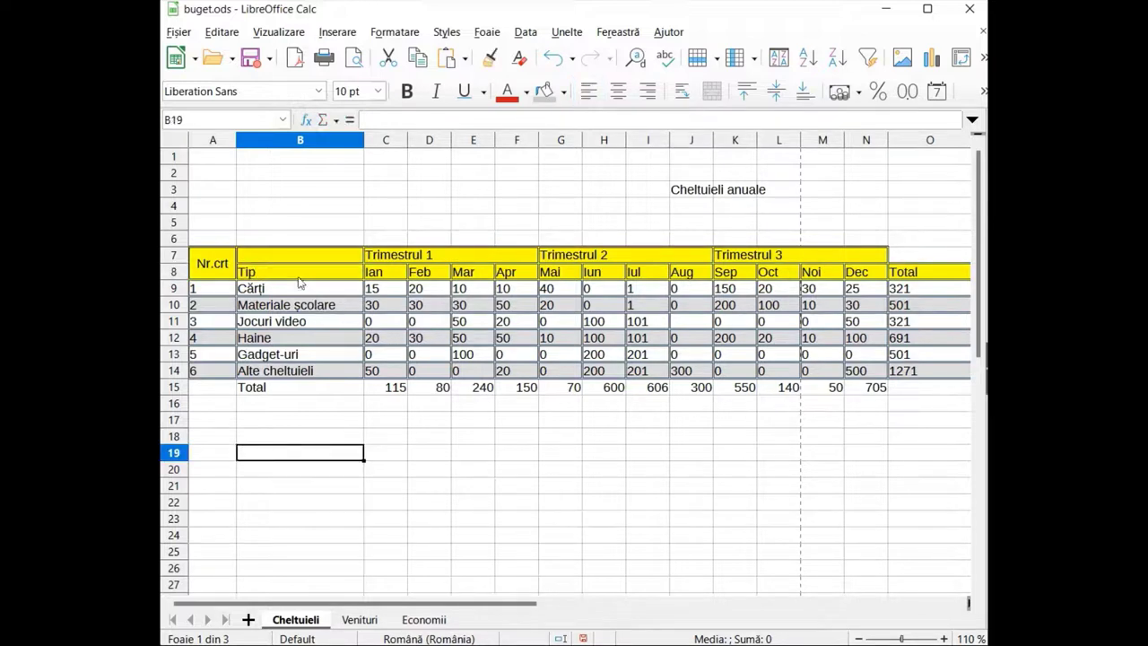
- Sort the expense table B8:O14 by the Total column in descending order
drag(298, 277, 913, 373)
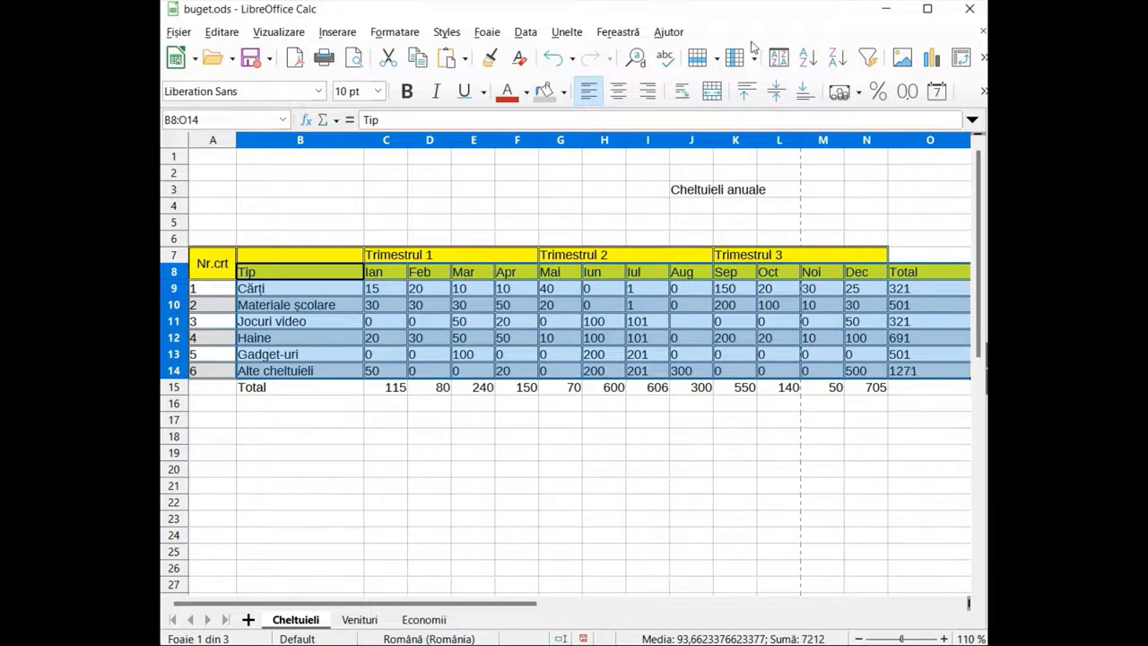
click(776, 58)
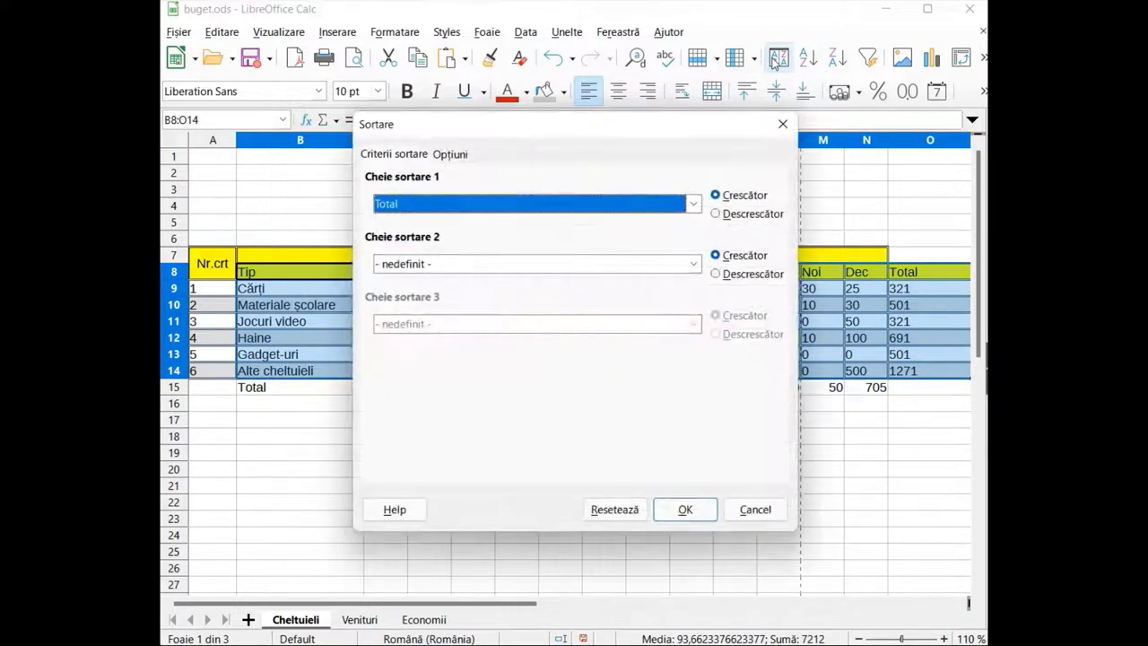
click(696, 205)
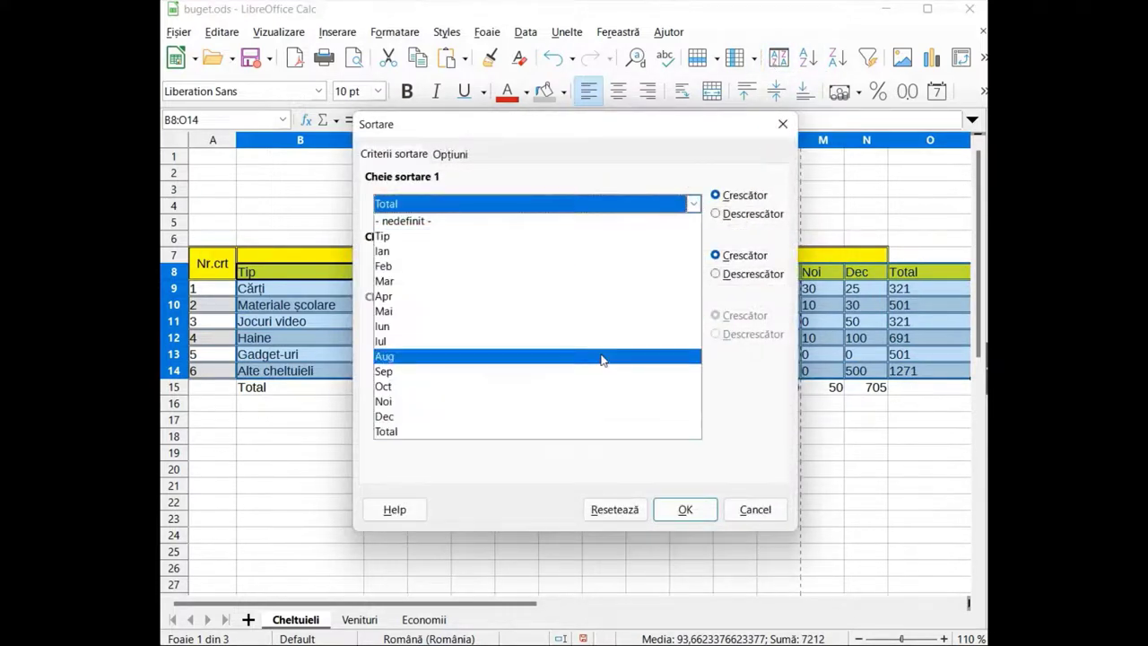
click(592, 433)
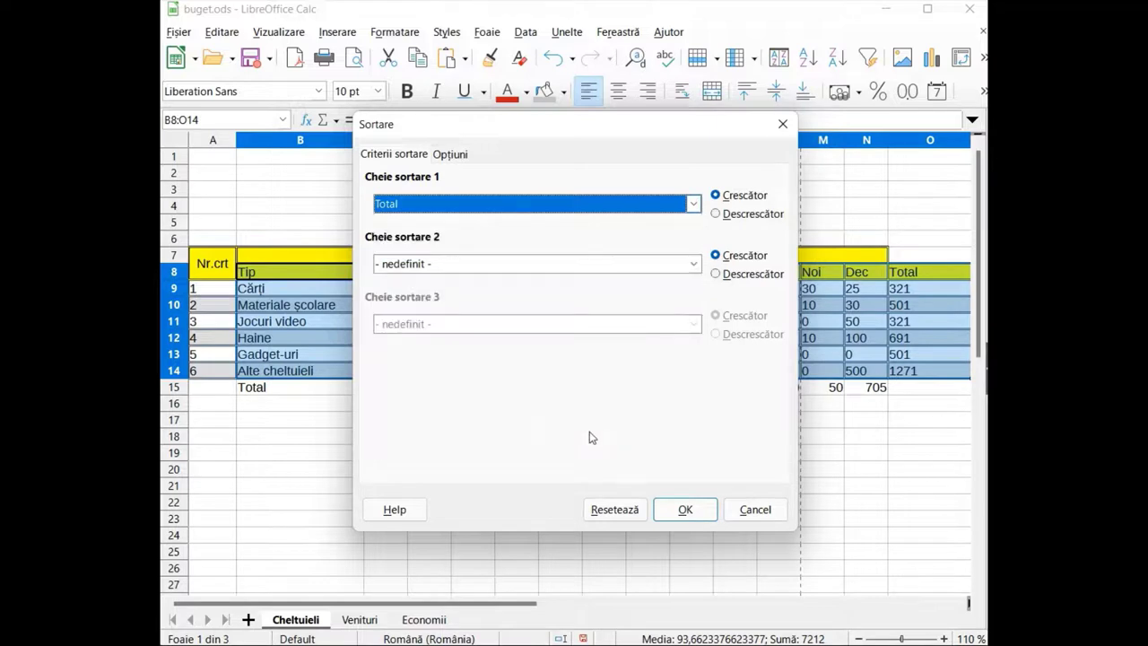
click(716, 196)
click(716, 214)
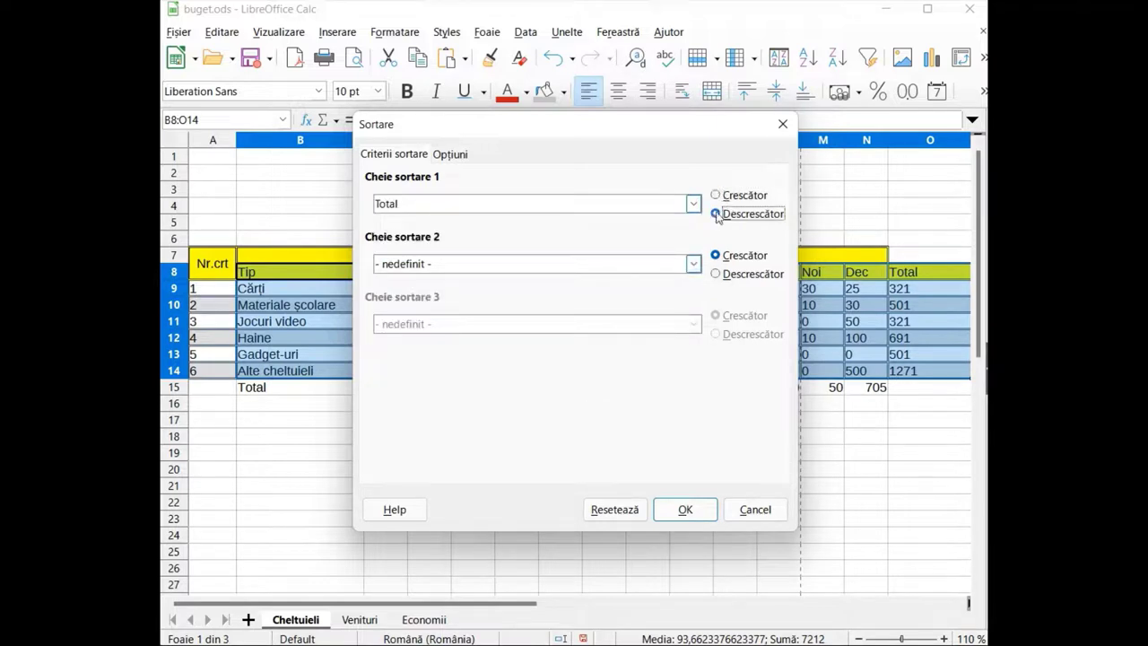
click(676, 512)
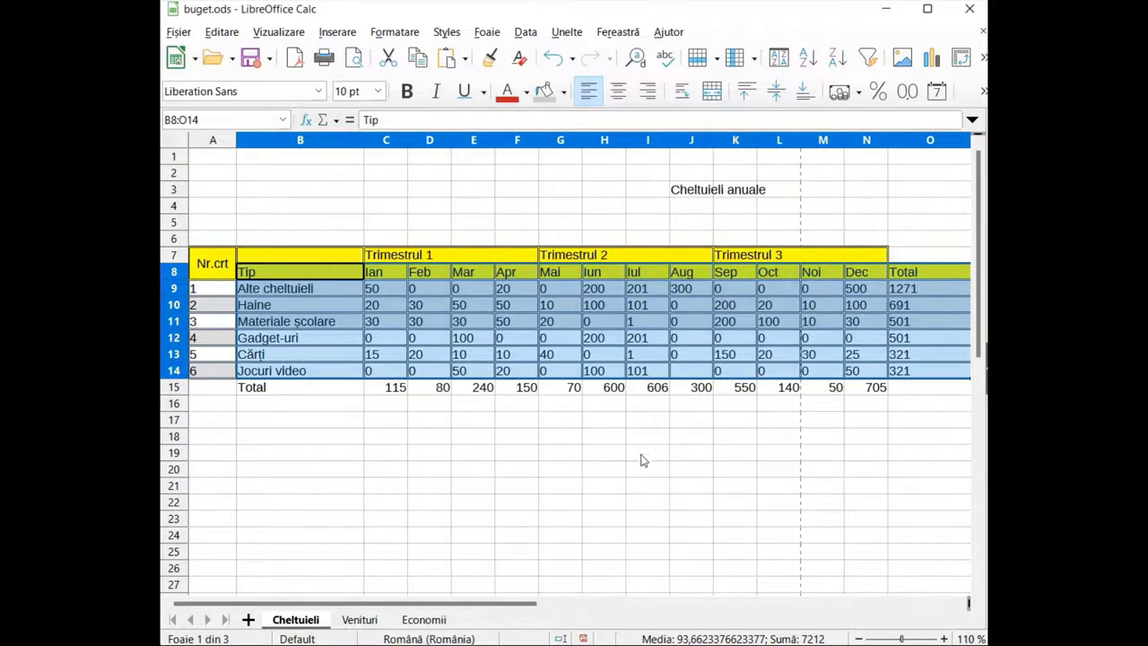
click(635, 490)
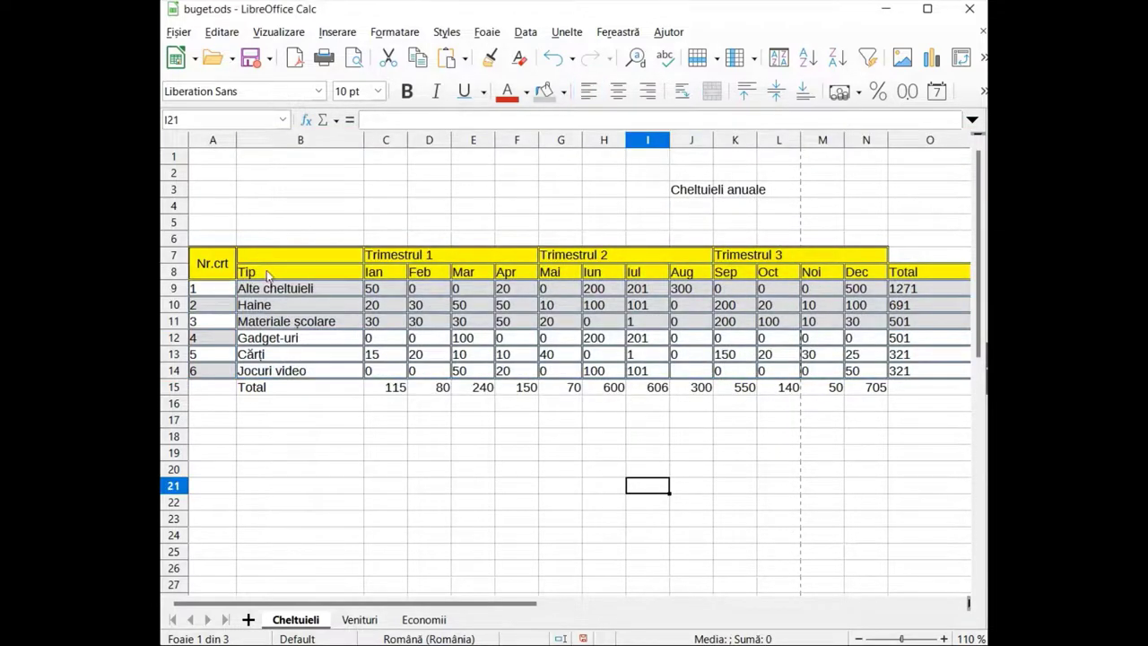
- Sort B8:O14 by Total descending, adding Tip in ascending order as the second sort key
drag(266, 270, 897, 366)
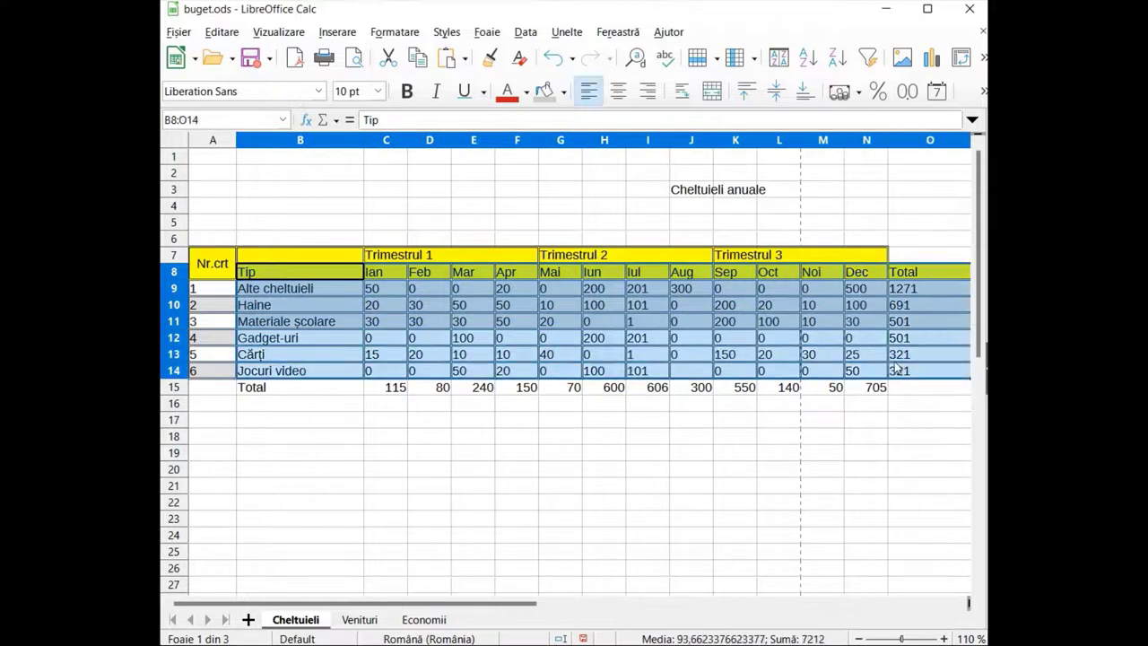
click(779, 59)
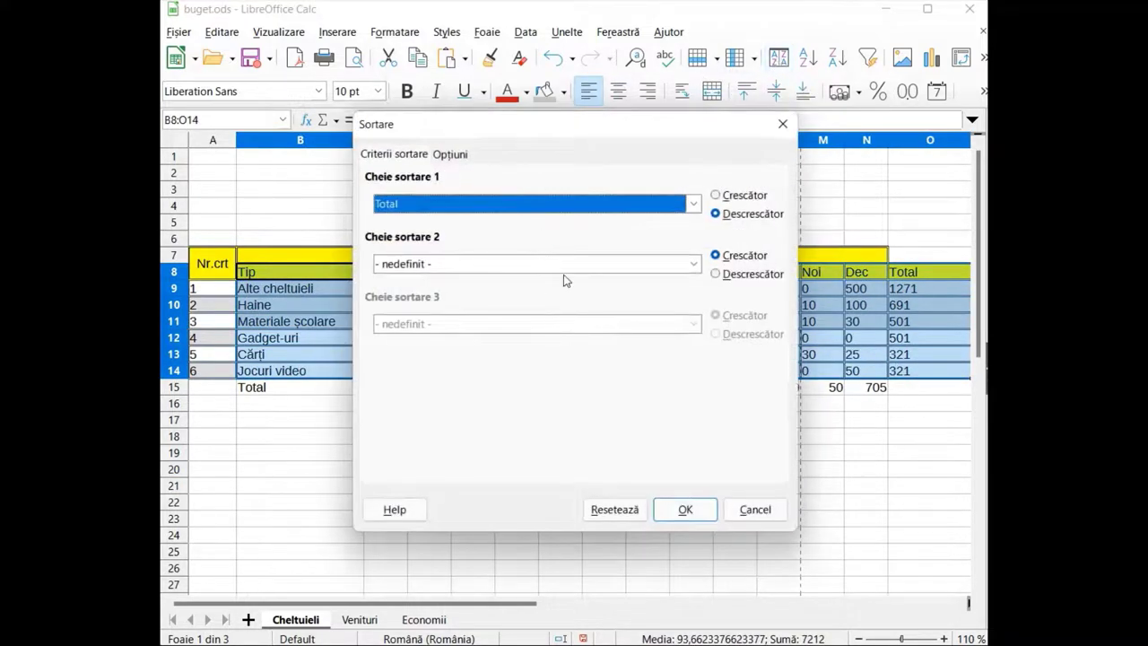
click(694, 264)
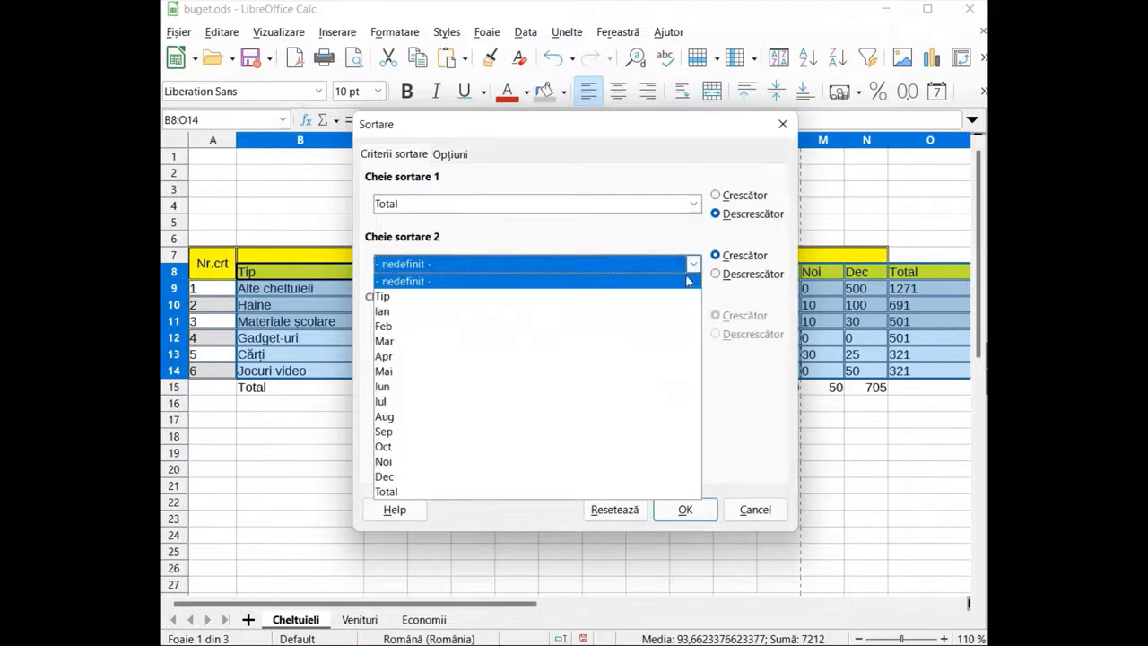
click(682, 296)
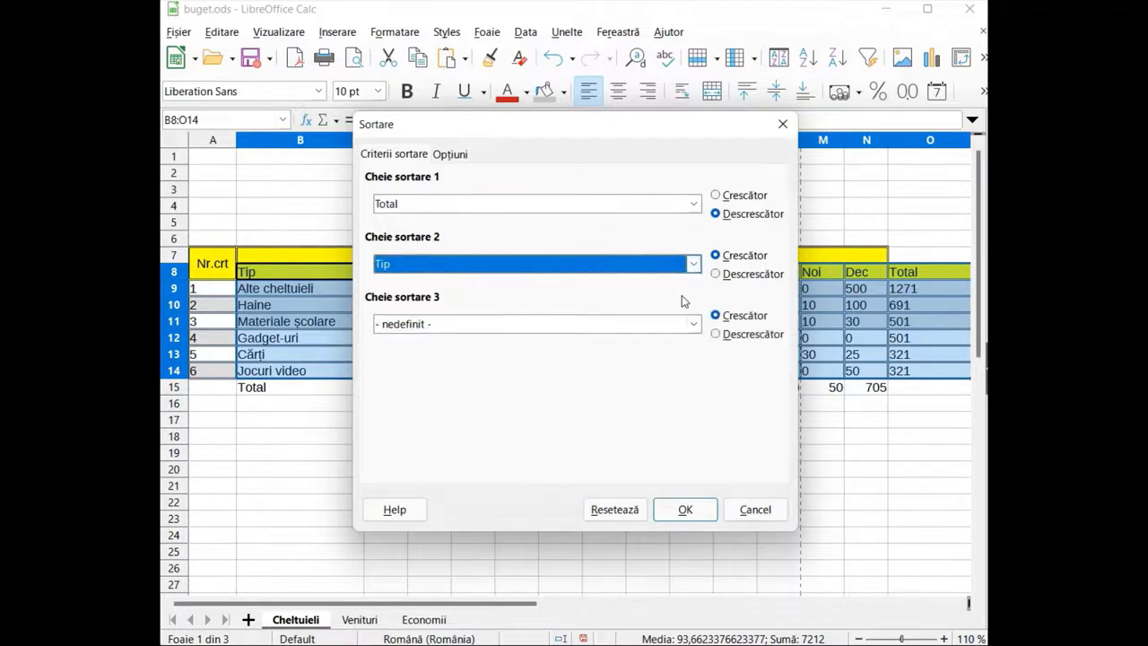
click(720, 258)
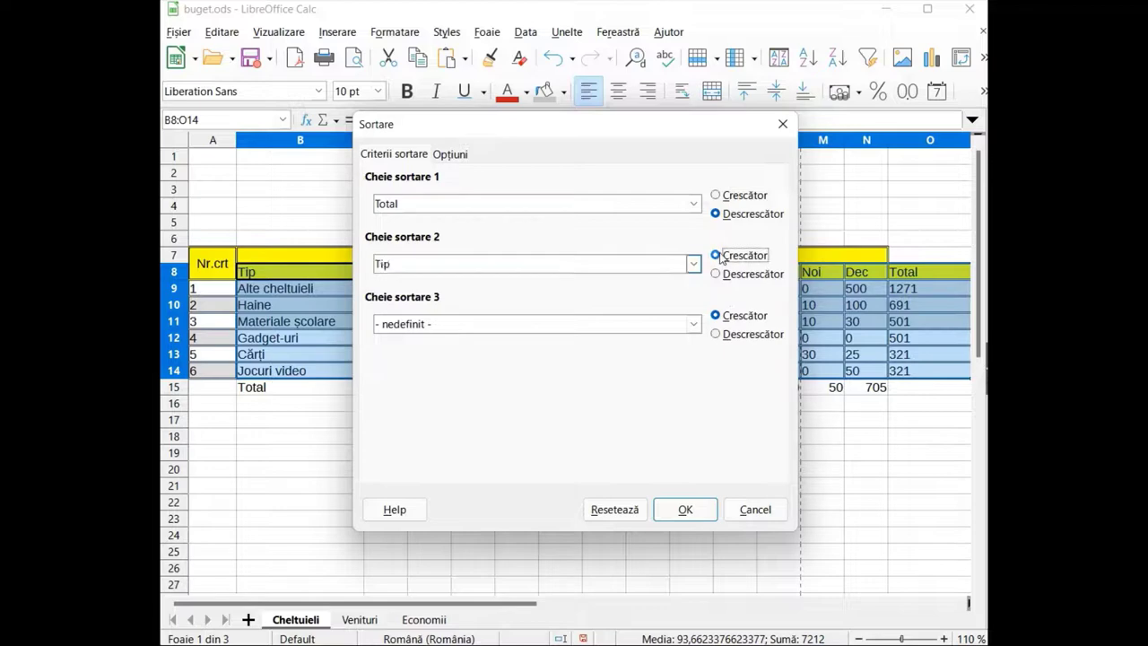
click(684, 510)
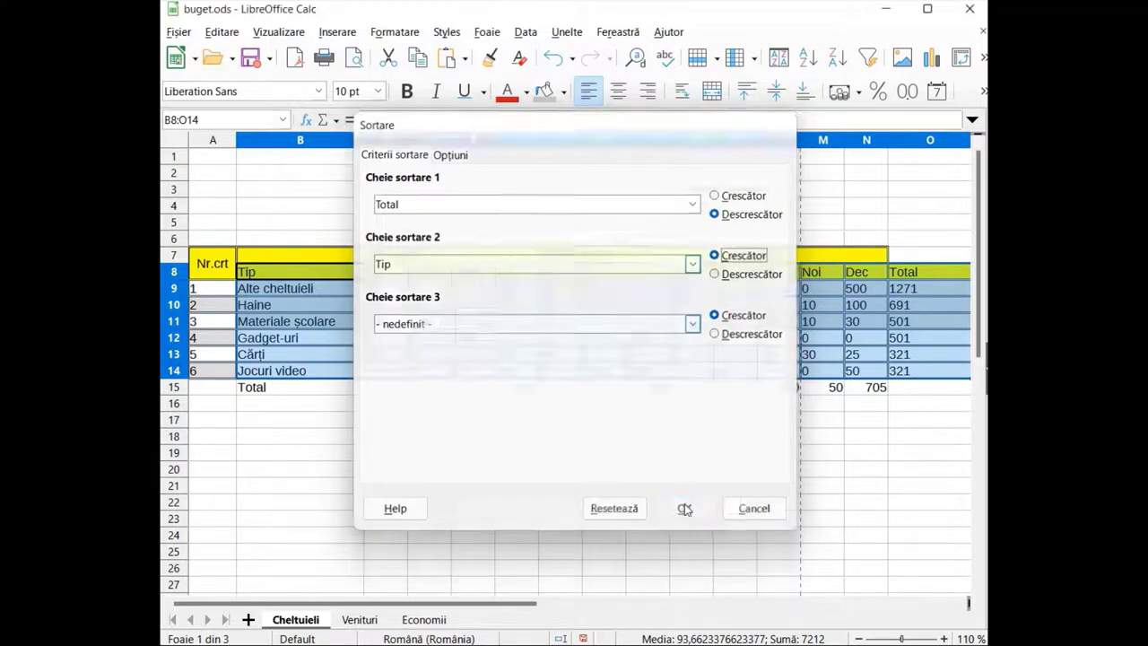